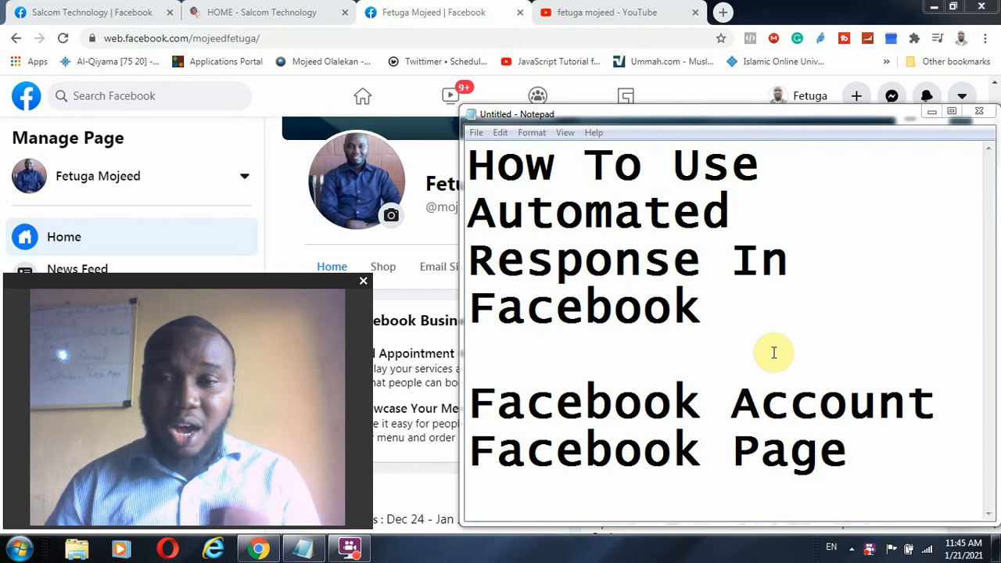
# Step: Highlight the "Facebook Account" line in the Notepad notes
pyautogui.click(937, 403)
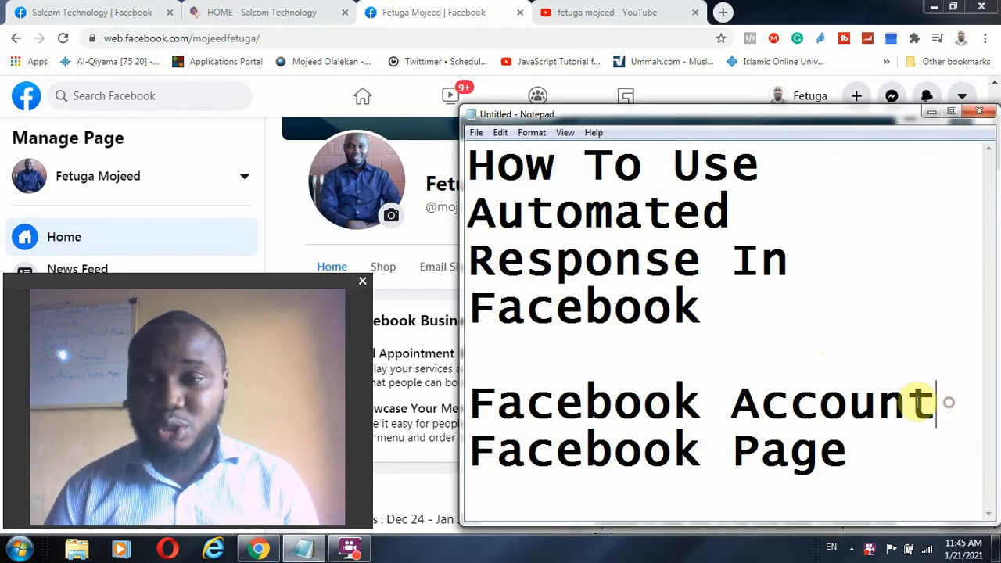
pyautogui.moveTo(937, 403); pyautogui.dragTo(447, 402)
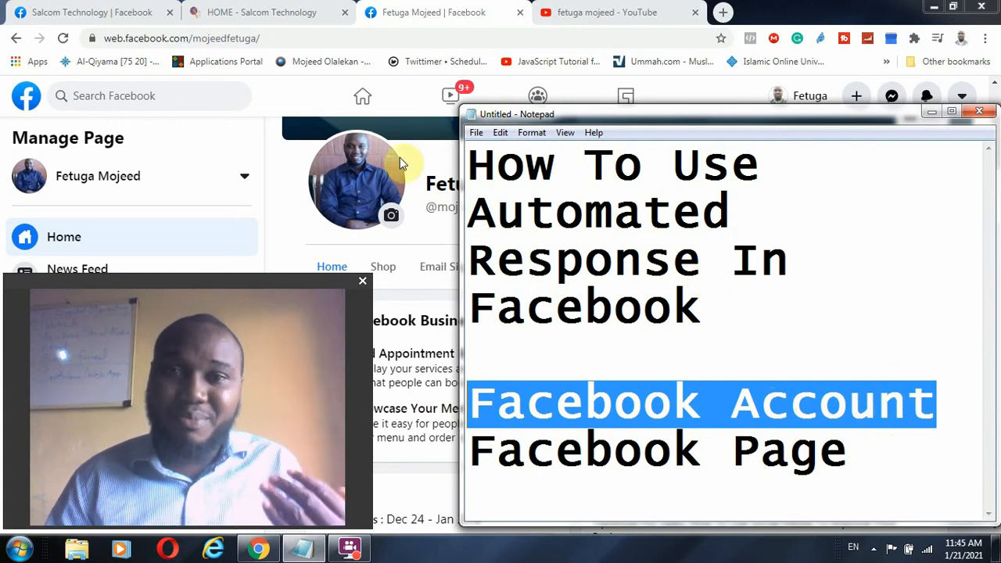
# Step: Switch to the YouTube channel and look through its featured playlists and uploaded videos
pyautogui.click(603, 12)
pyautogui.scroll(5, 606, 268)
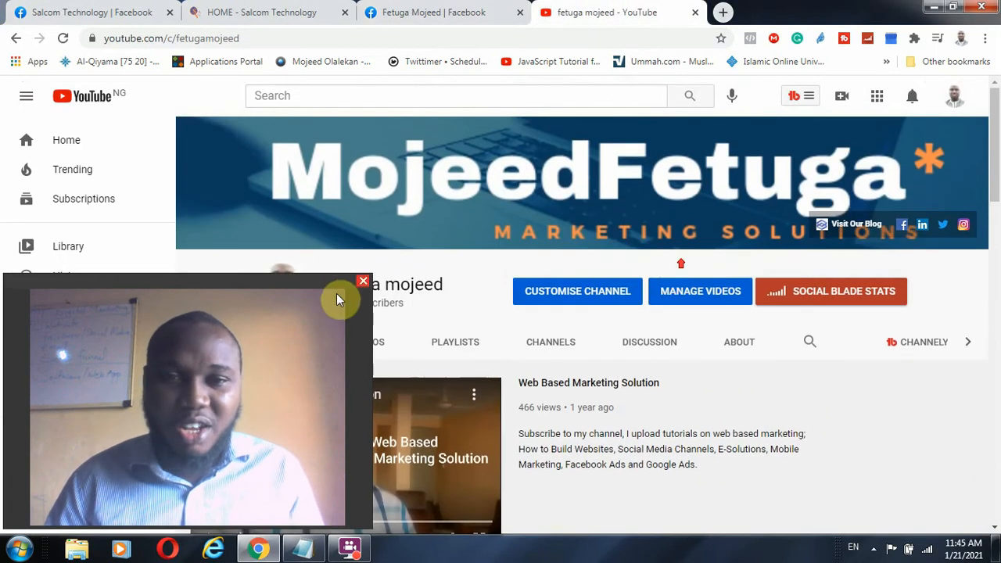
pyautogui.moveTo(370, 270); pyautogui.dragTo(209, 397)
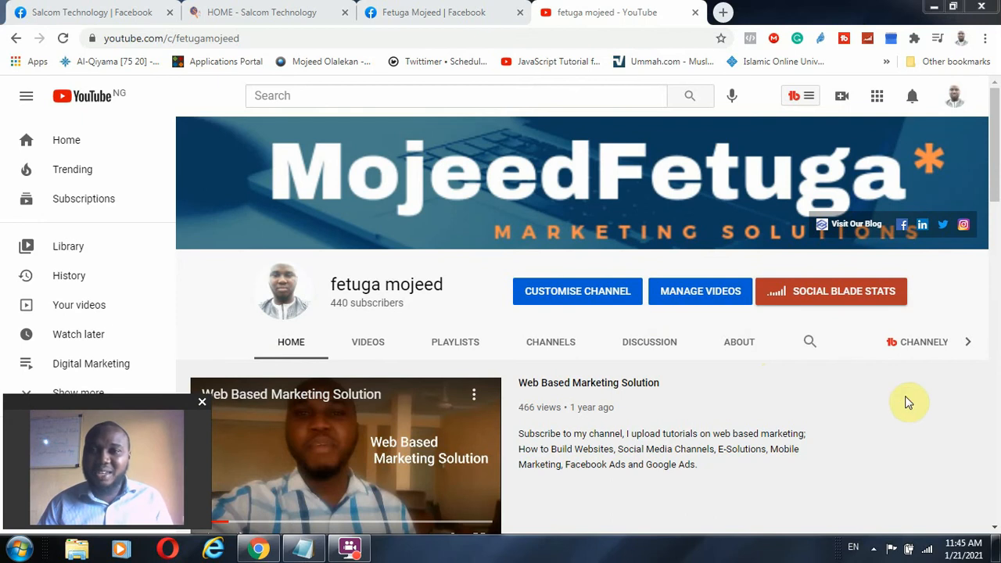
pyautogui.scroll(-5, 888, 366)
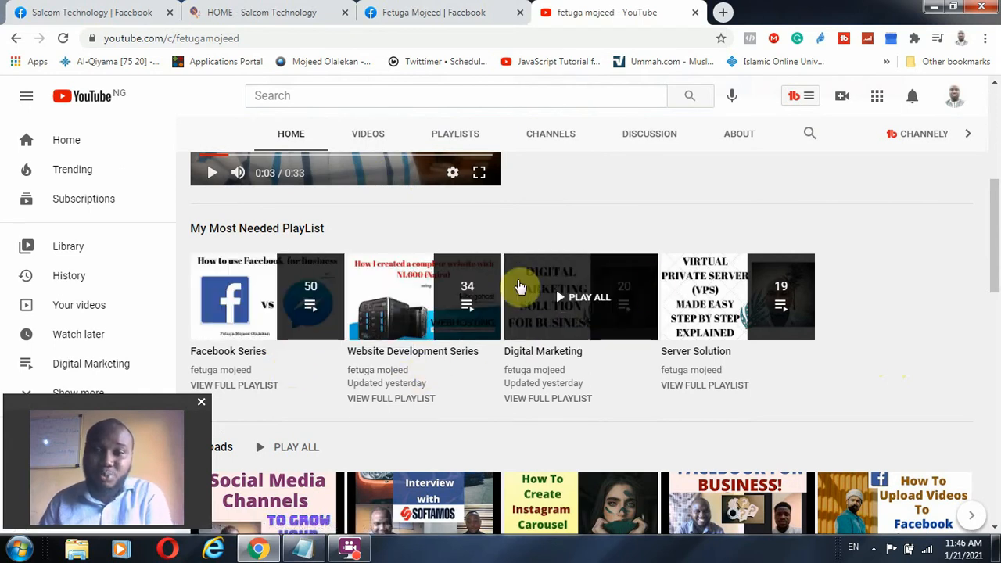
pyautogui.click(360, 133)
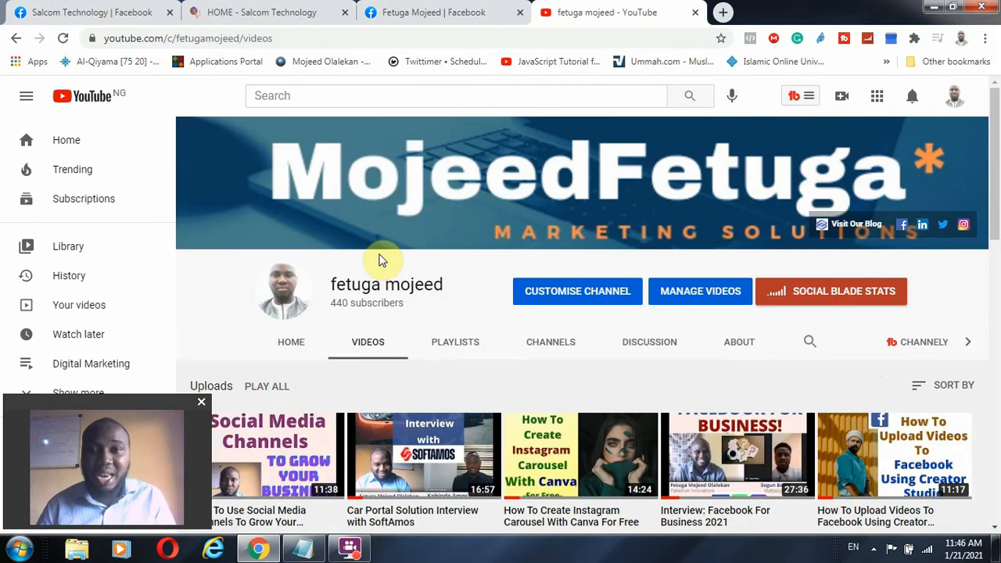
pyautogui.scroll(-6, 649, 376)
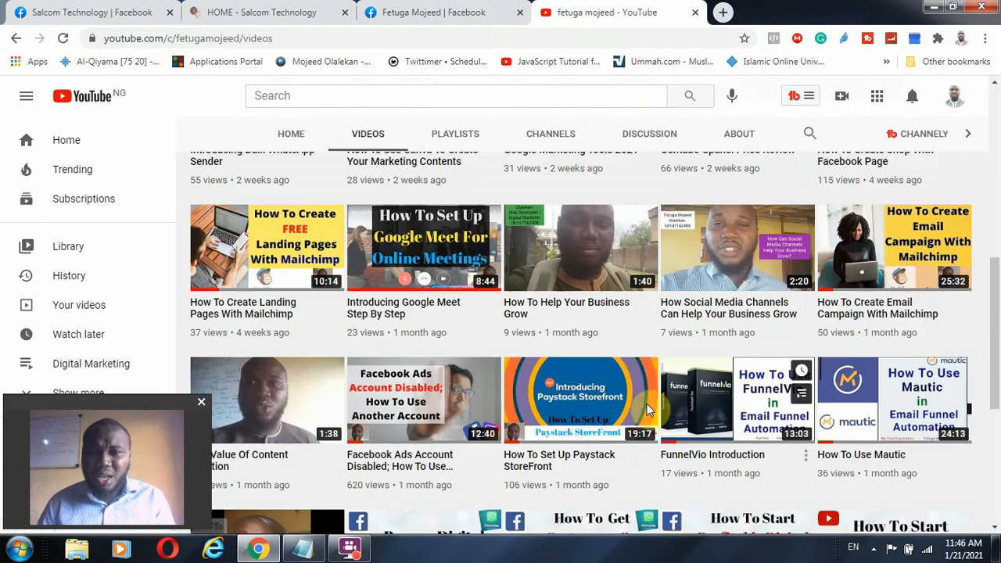
pyautogui.scroll(-1, 637, 405)
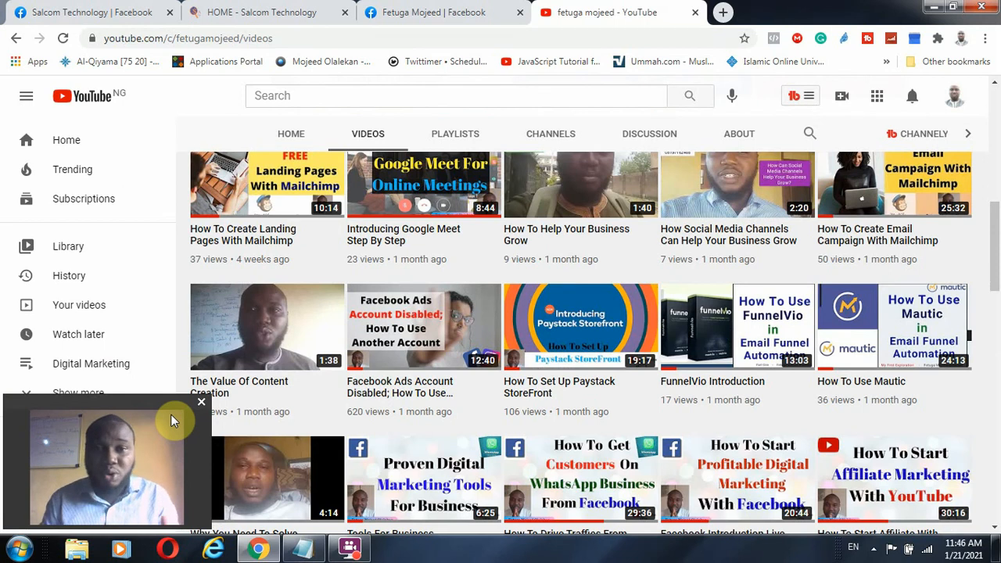
pyautogui.scroll(3, 196, 380)
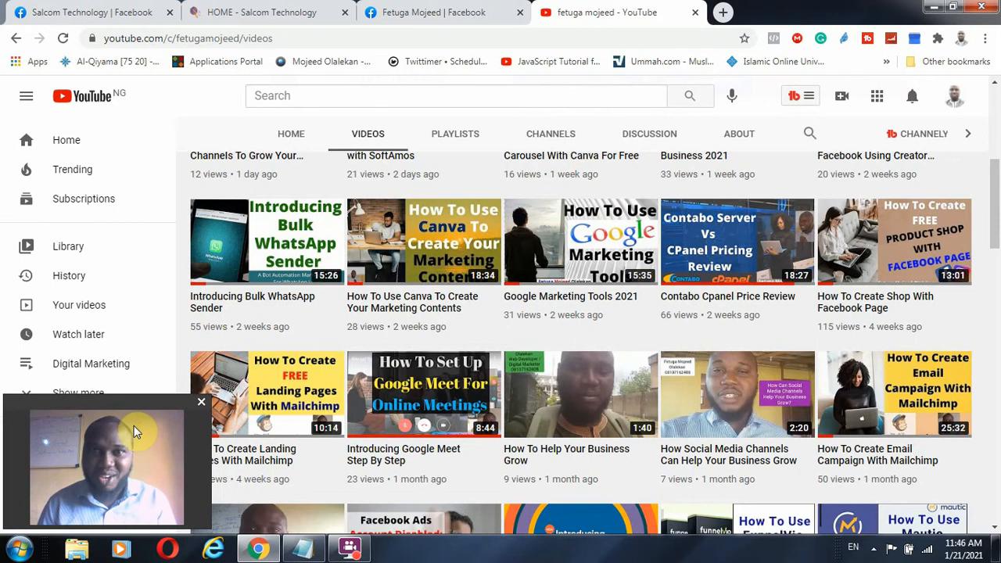
# Step: Return to the Facebook business page and review its Insights figures for the last 28 days
pyautogui.click(459, 11)
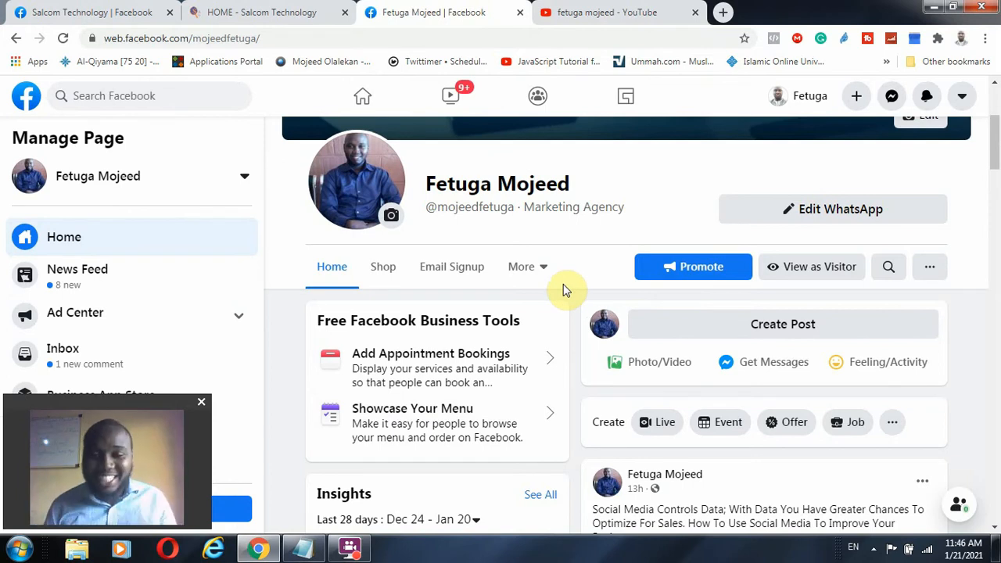
pyautogui.scroll(-3, 313, 360)
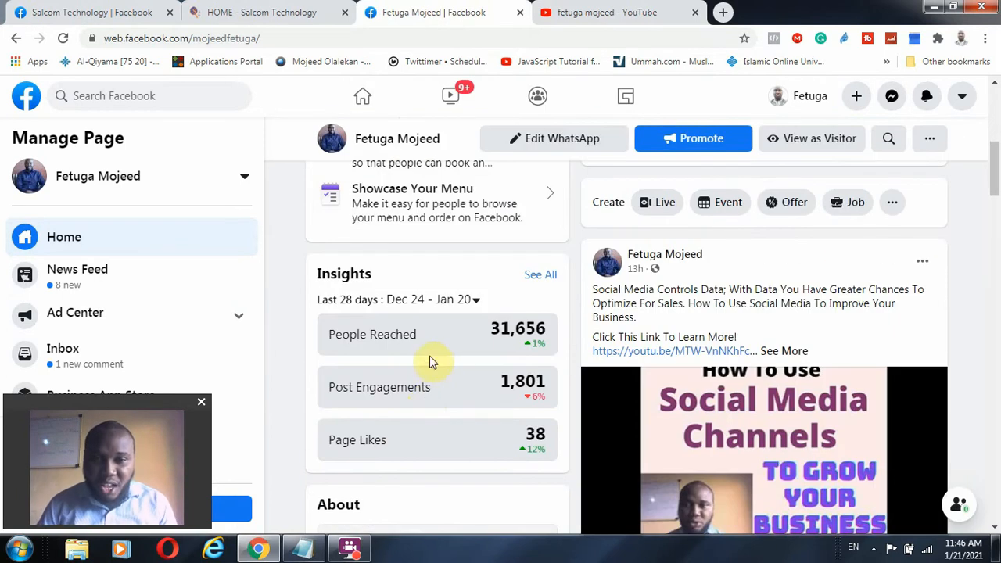
pyautogui.moveTo(134, 401); pyautogui.dragTo(902, 407)
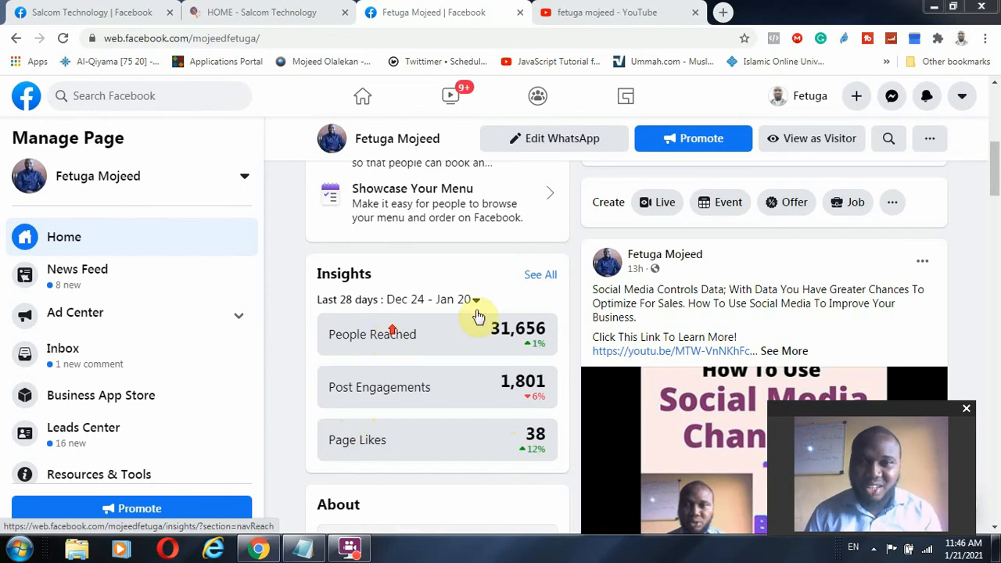
pyautogui.scroll(7, 977, 180)
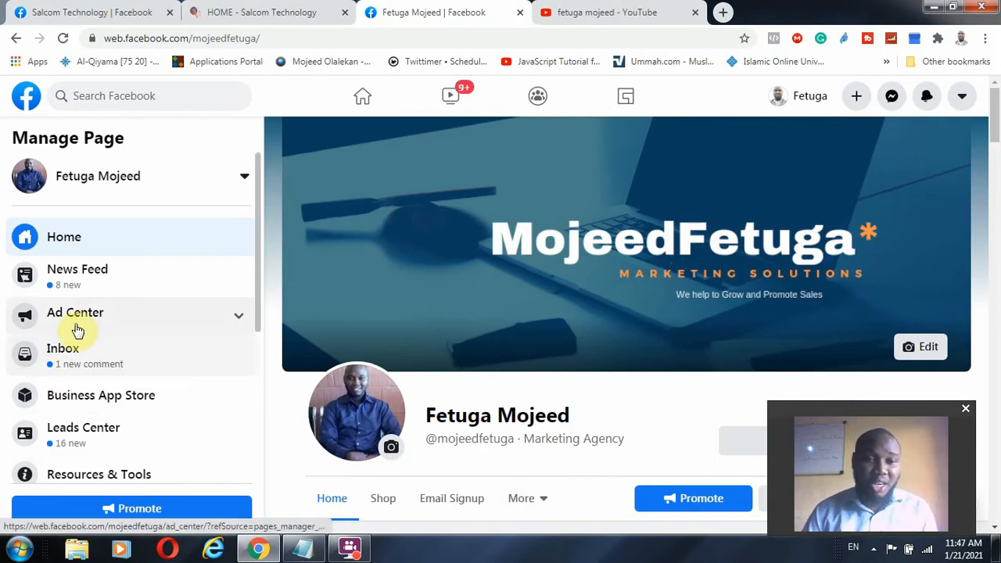
# Step: Open the Facebook page's Inbox and find its Automated Responses entry
pyautogui.scroll(-2, 75, 373)
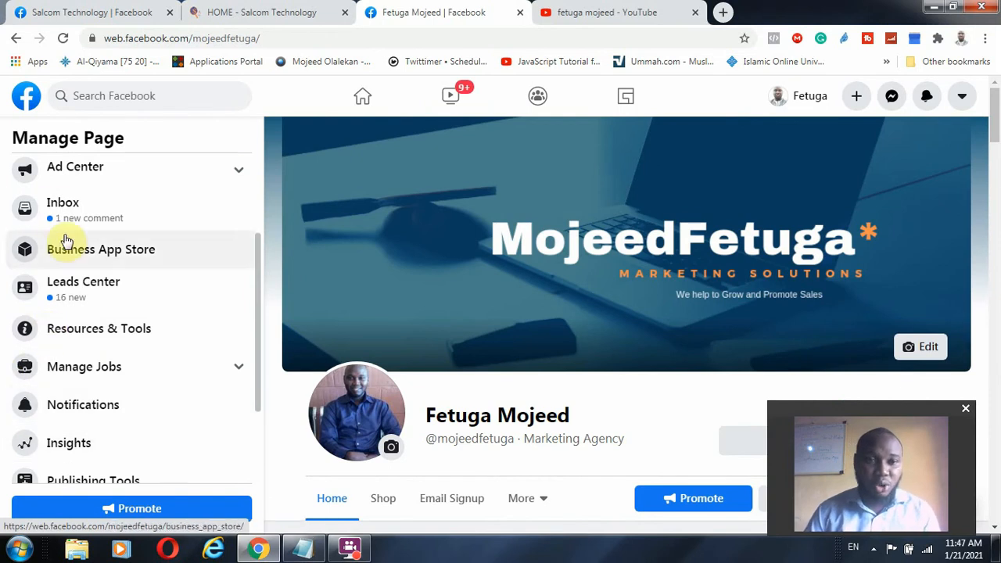
pyautogui.click(56, 205)
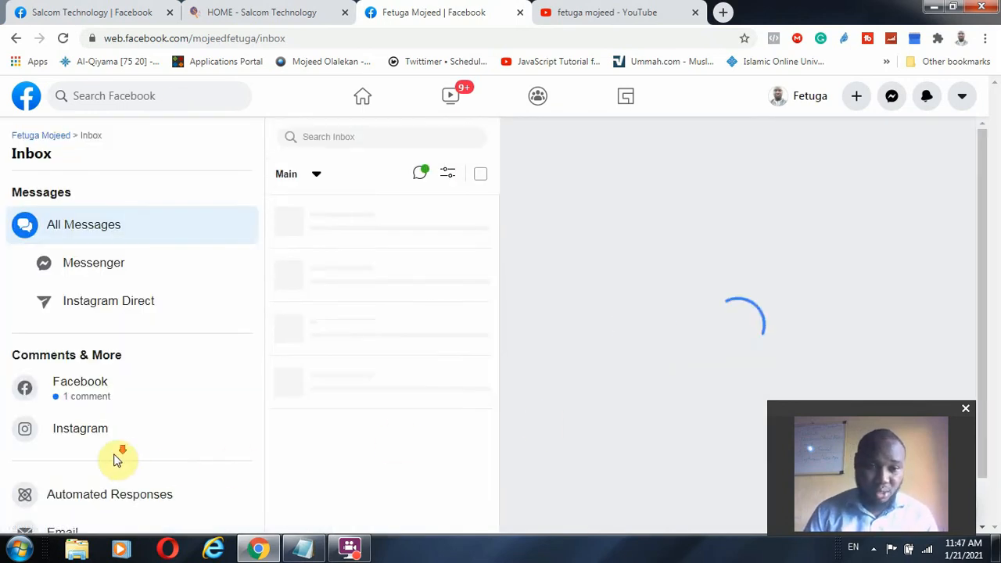
pyautogui.scroll(-1, 102, 462)
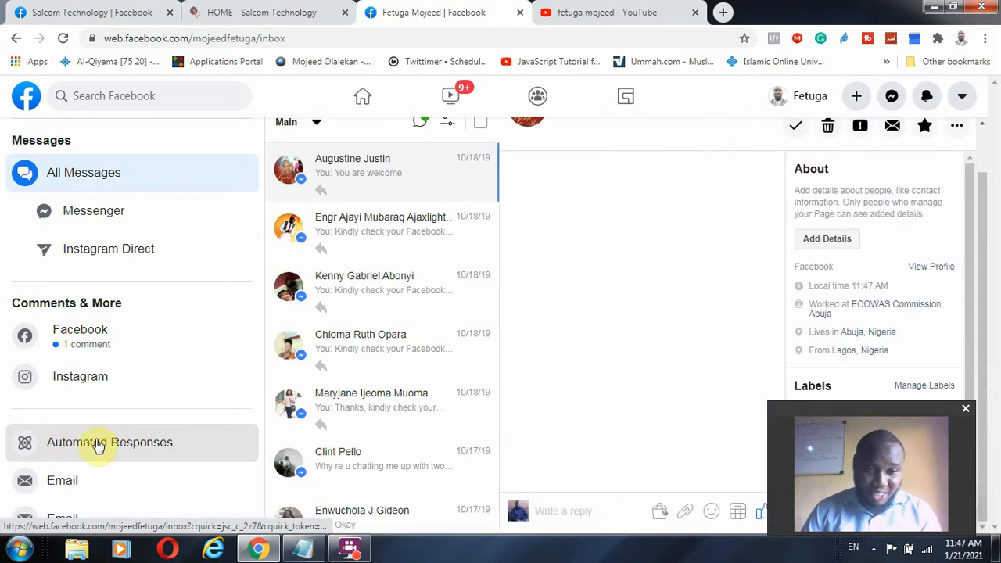
pyautogui.click(985, 38)
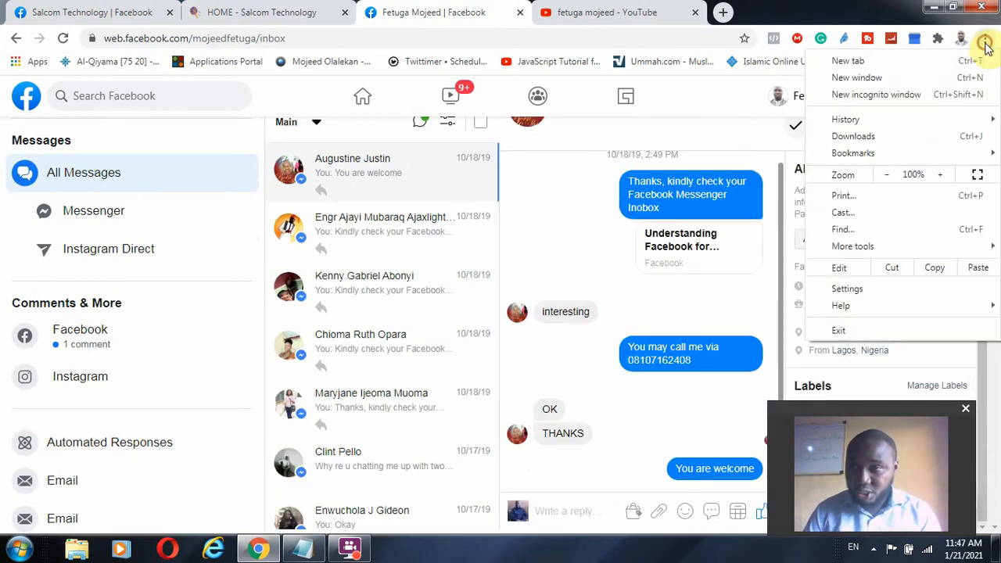
pyautogui.click(886, 174)
pyautogui.click(887, 174)
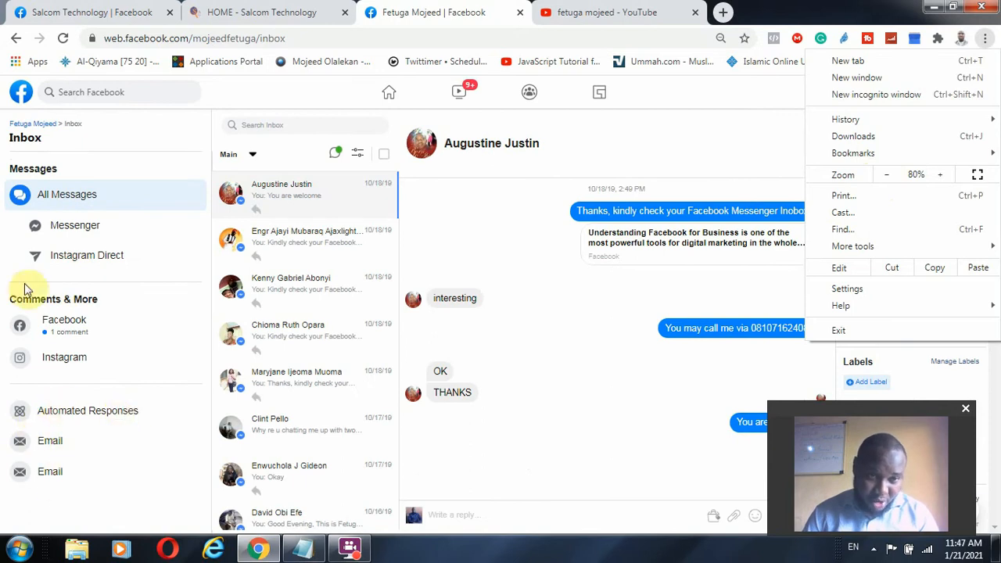
pyautogui.click(940, 175)
pyautogui.click(940, 175)
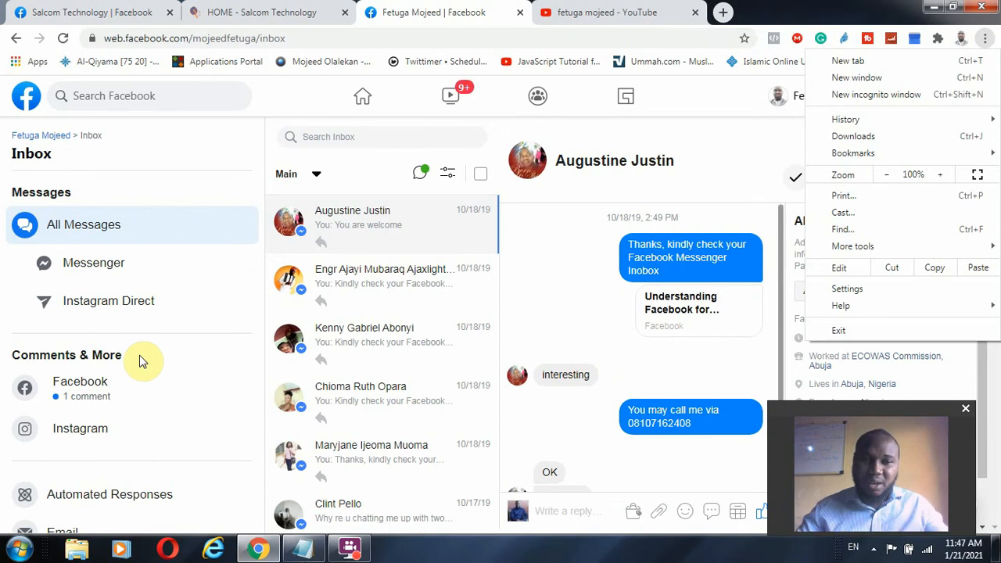
# Step: Open Automated Responses and collapse the Greet People, Share and Get Information, Send Confirmations and Follow Up categories
pyautogui.scroll(-1, 125, 423)
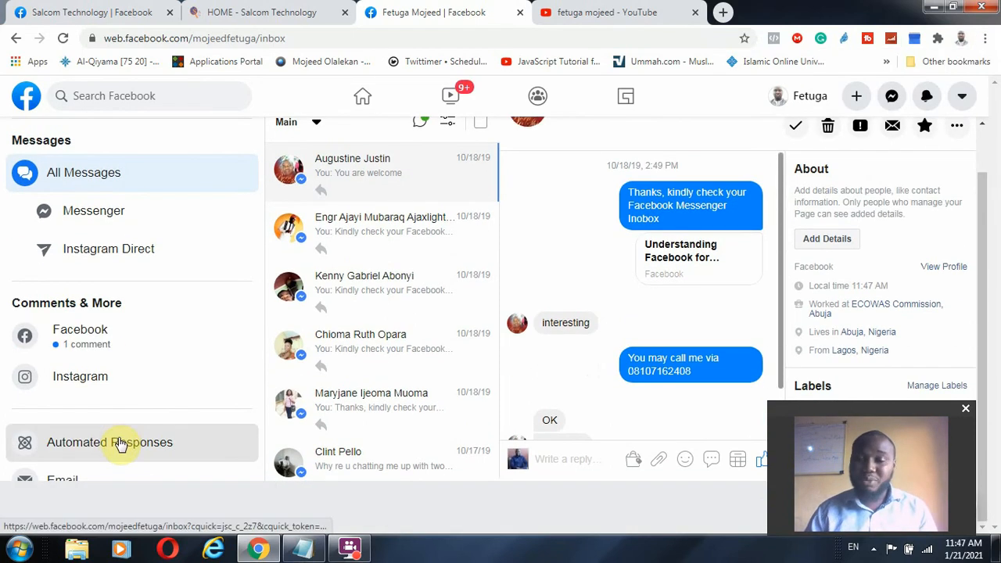
pyautogui.click(117, 443)
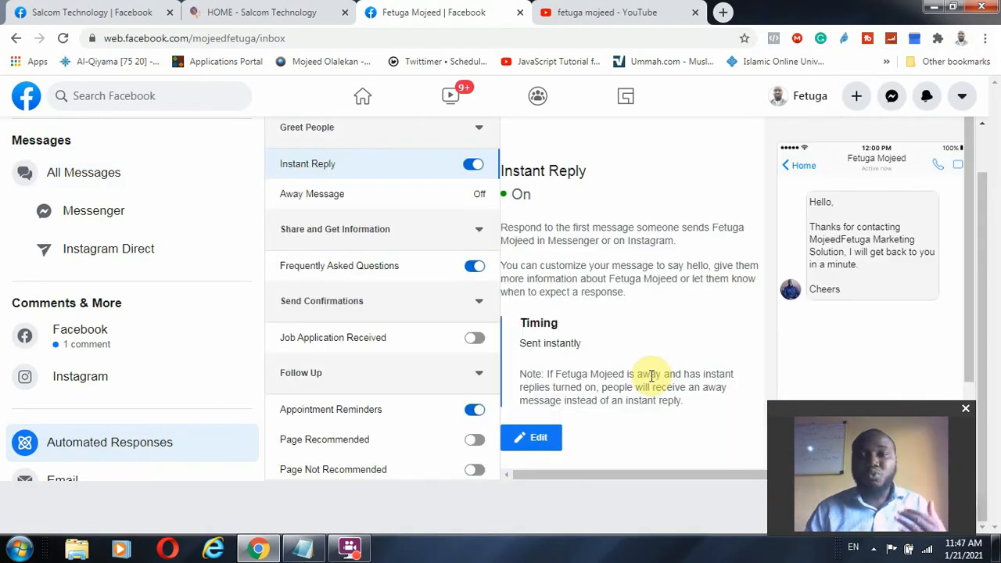
pyautogui.click(466, 130)
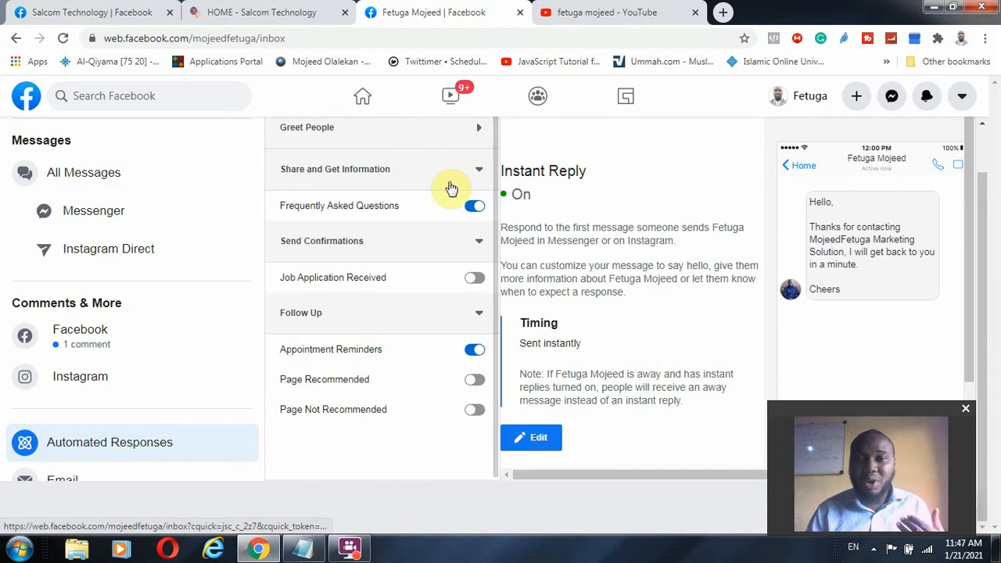
pyautogui.click(454, 173)
pyautogui.click(457, 213)
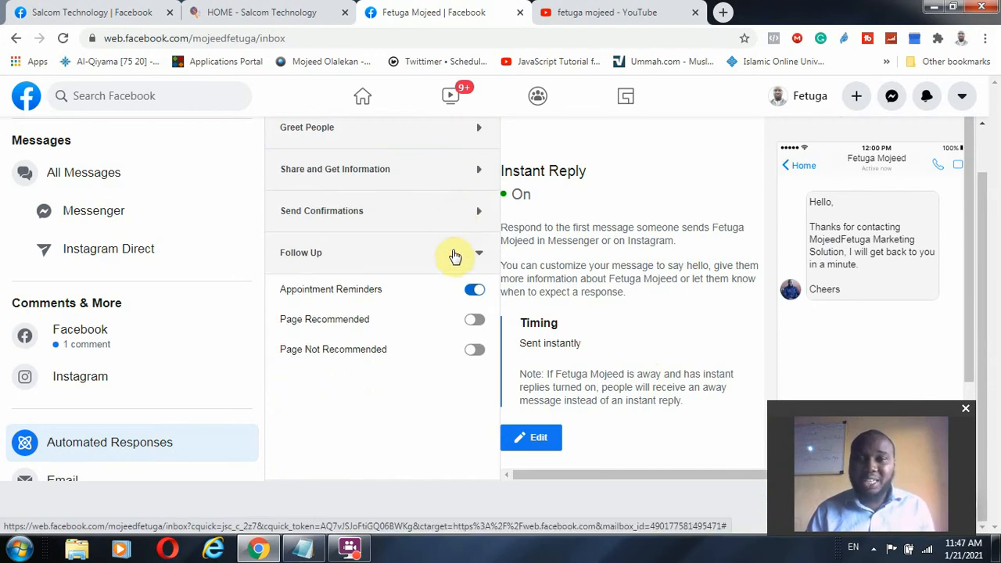
pyautogui.click(454, 252)
pyautogui.scroll(1, 436, 338)
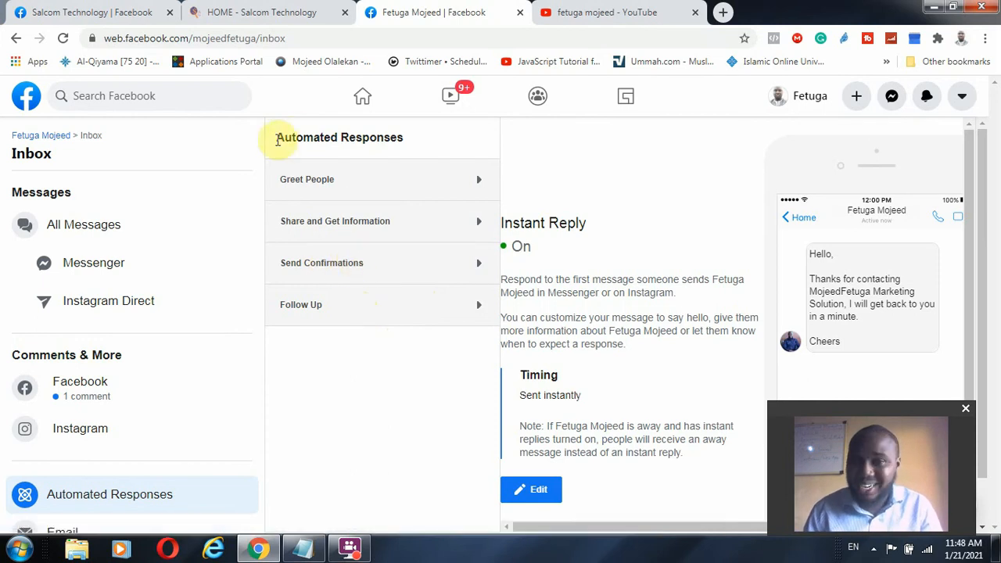
pyautogui.moveTo(272, 138); pyautogui.dragTo(332, 138)
pyautogui.moveTo(430, 131); pyautogui.dragTo(449, 131)
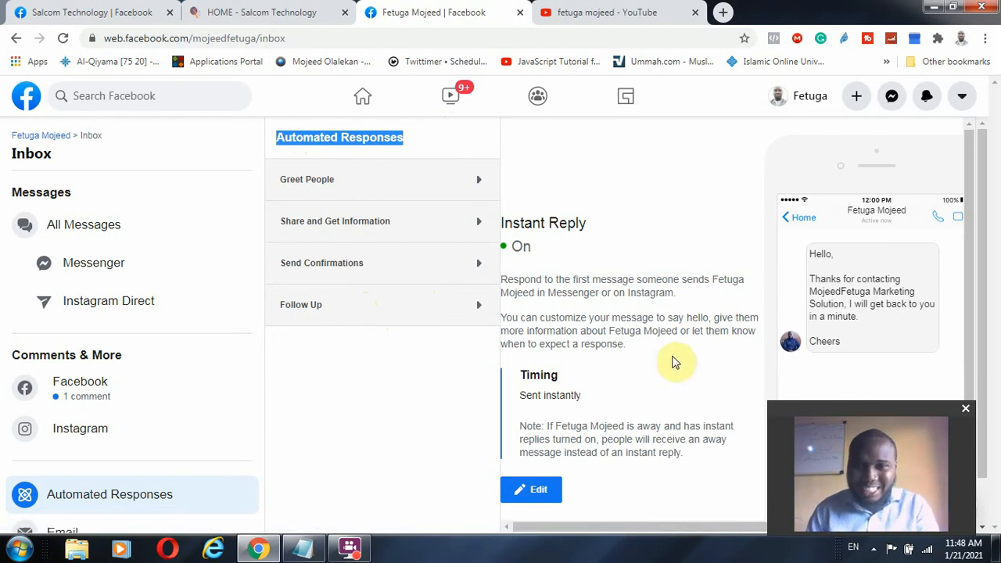
pyautogui.scroll(-2, 673, 356)
pyautogui.scroll(2, 542, 295)
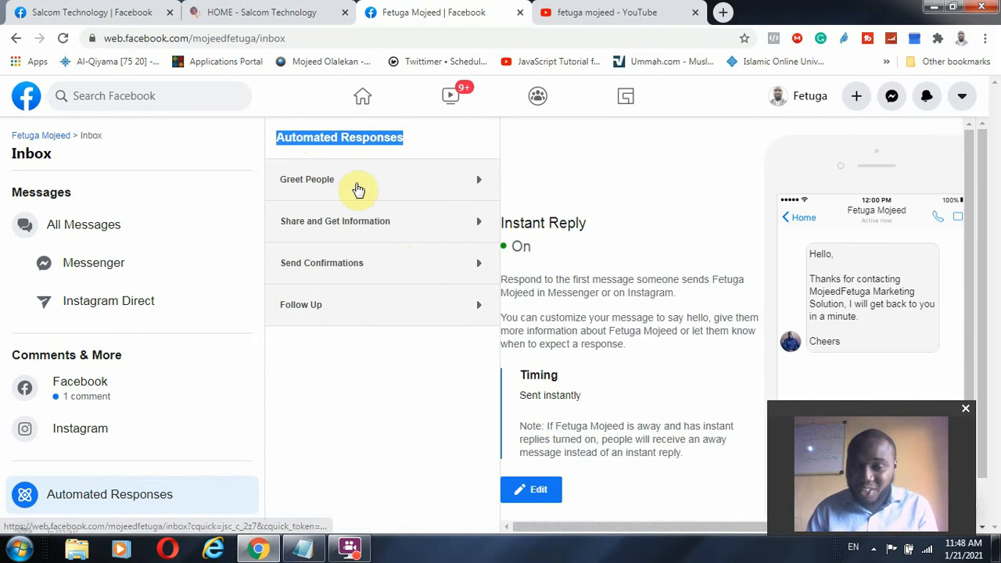
# Step: Expand the Greet People category and open the Instant Reply response to review its description and timing
pyautogui.click(318, 182)
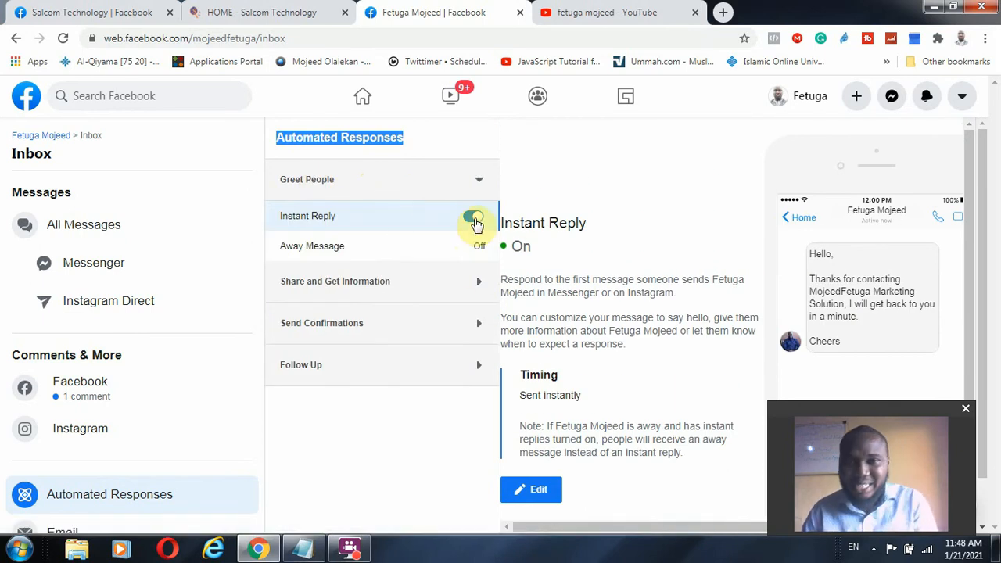
pyautogui.click(292, 217)
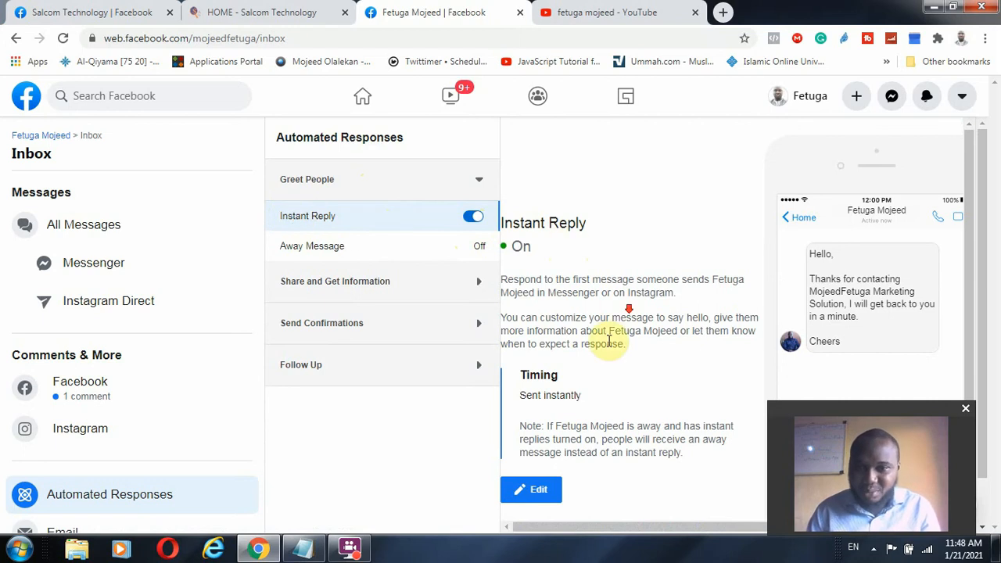
pyautogui.scroll(-1, 549, 485)
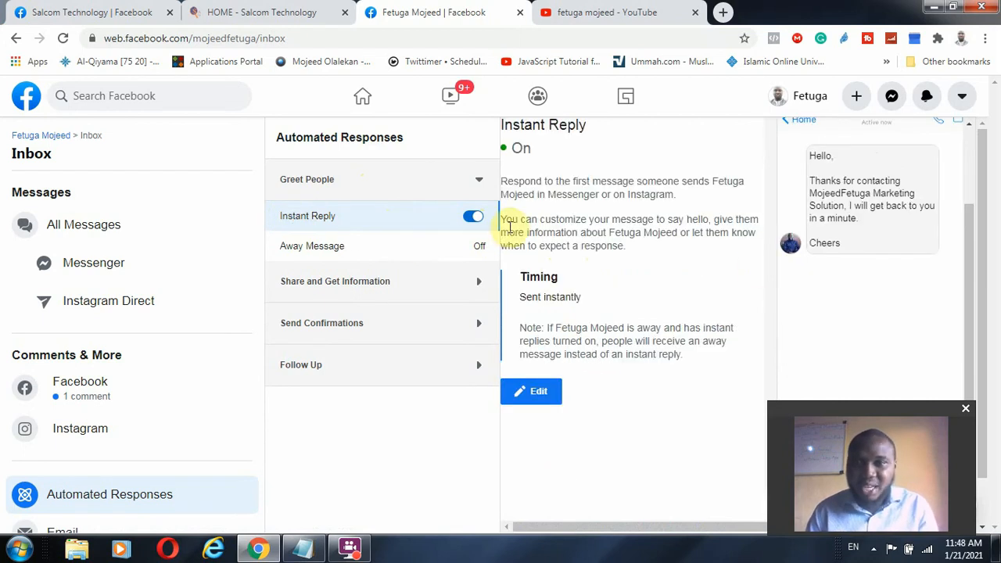
pyautogui.scroll(1, 531, 227)
pyautogui.scroll(-1, 548, 352)
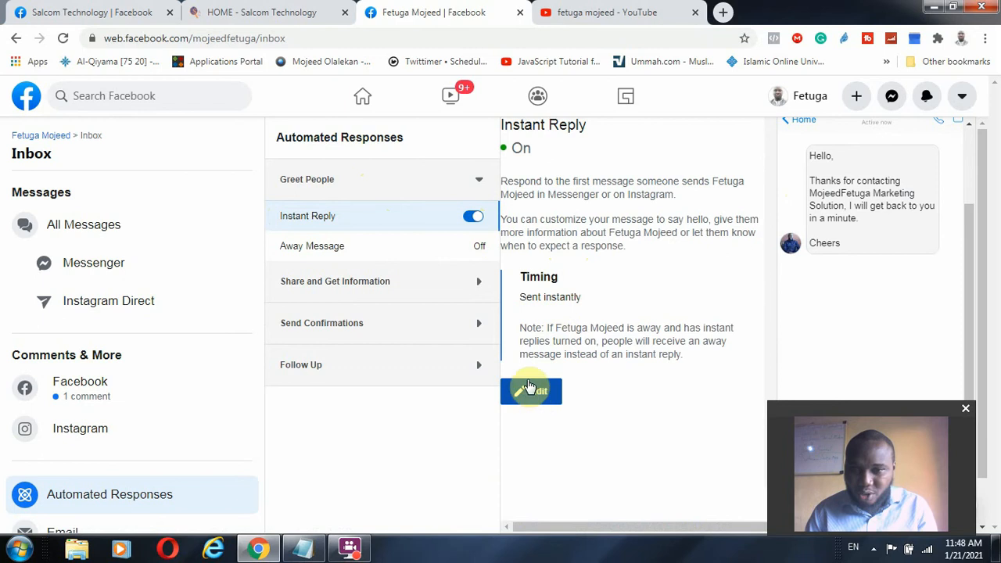
# Step: Edit the Instant Reply message to insert the full name of recipient personalization after "Hello", and save it
pyautogui.click(532, 393)
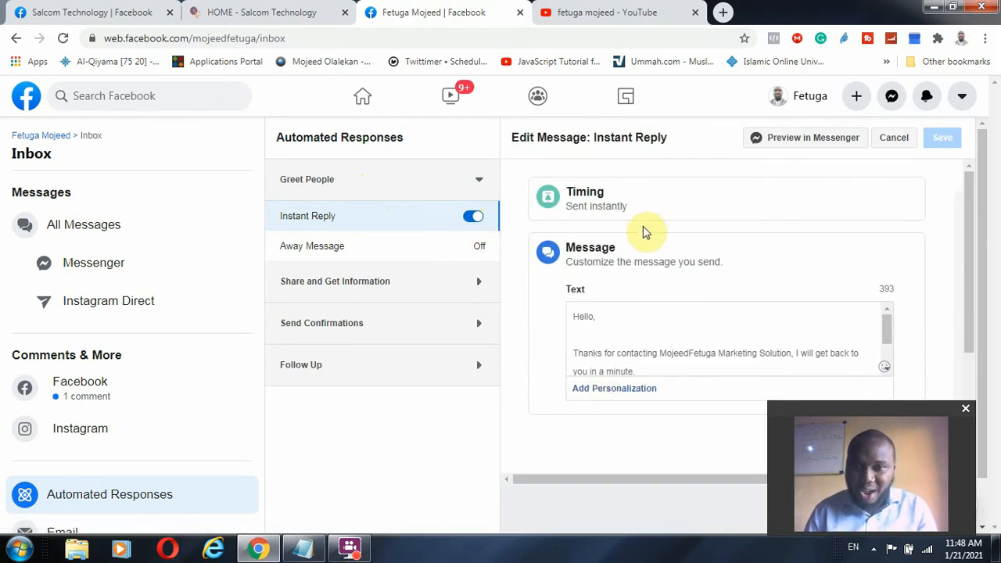
pyautogui.scroll(-2, 643, 227)
pyautogui.click(595, 172)
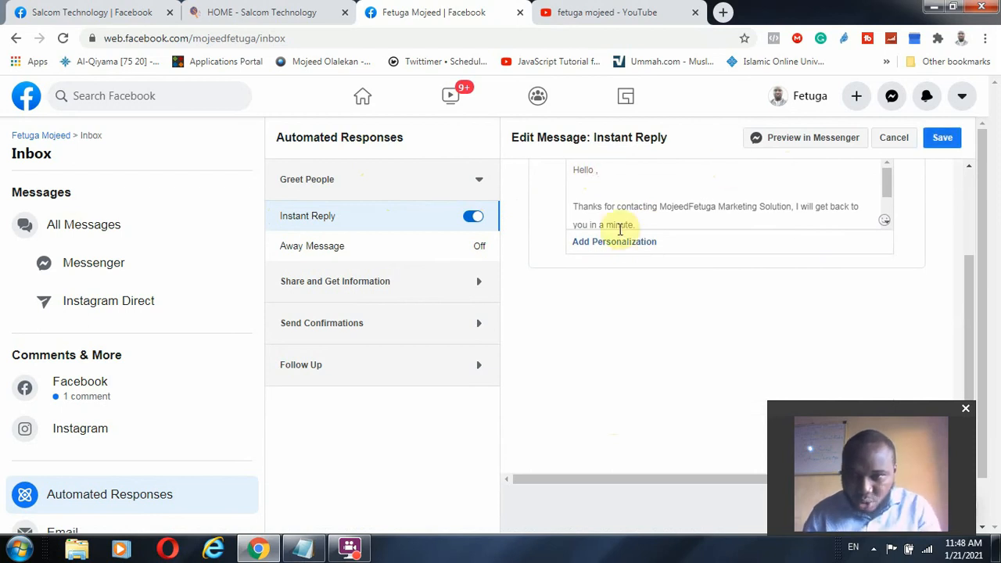
pyautogui.click(626, 242)
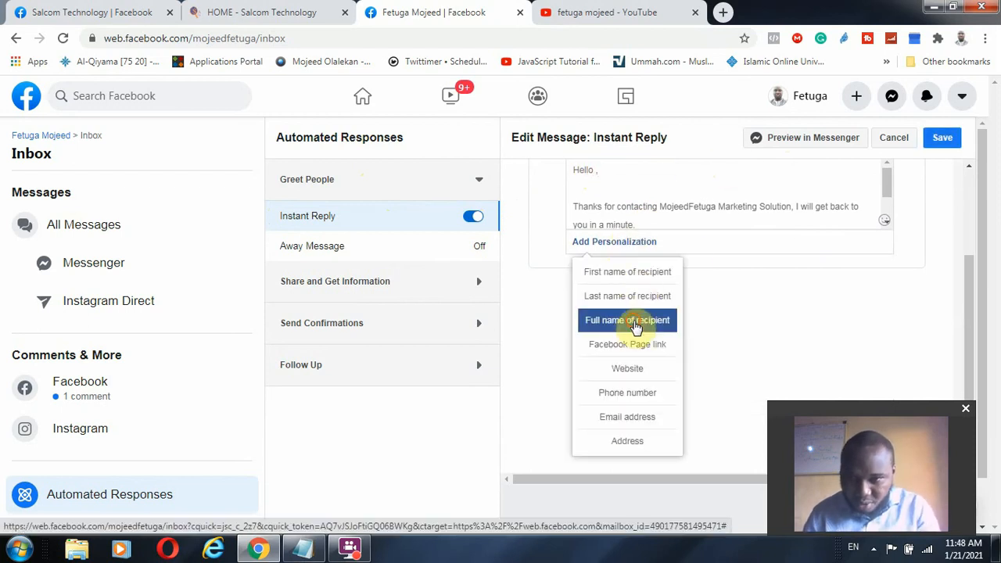
pyautogui.click(633, 320)
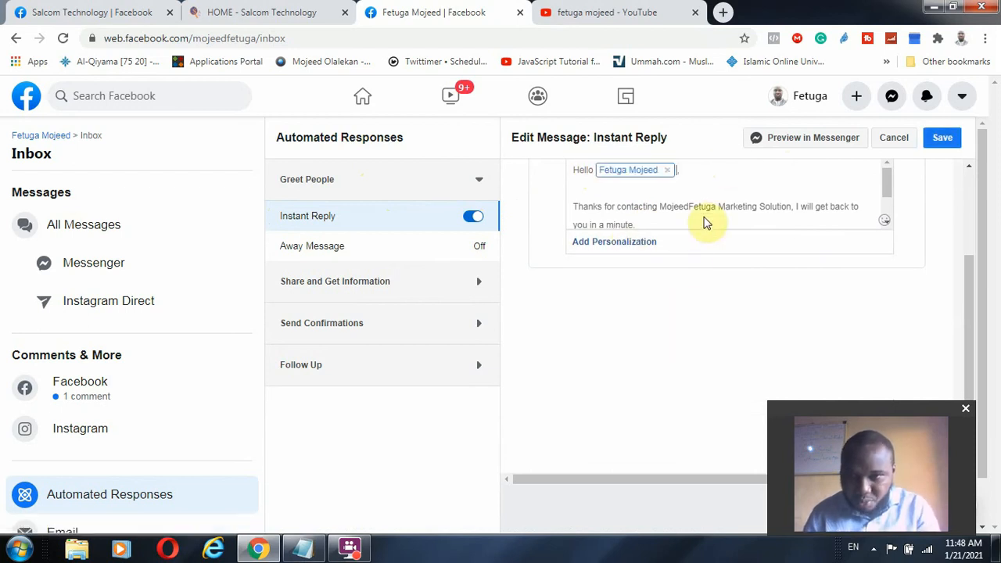
pyautogui.click(940, 138)
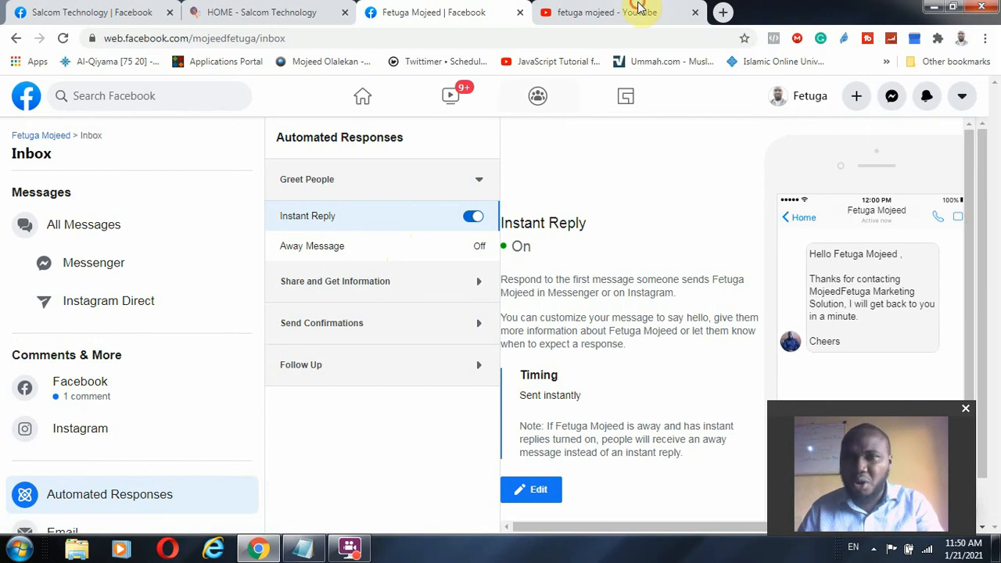
# Step: Switch to the YouTube channel's videos page, look through the uploaded videos, and return to the Facebook page's Inbox
pyautogui.click(610, 12)
pyautogui.scroll(-4, 469, 274)
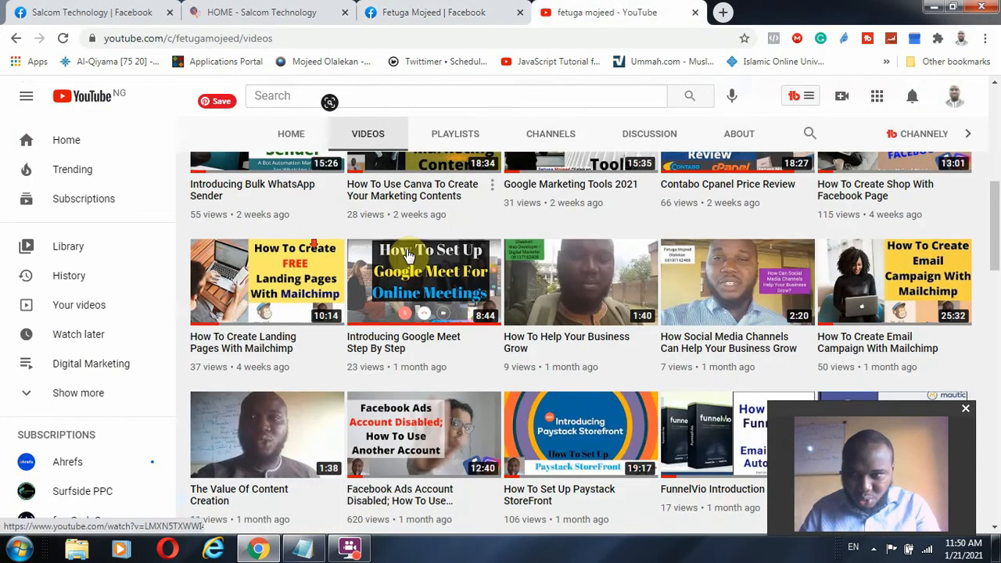
pyautogui.scroll(1, 467, 276)
pyautogui.scroll(2, 467, 275)
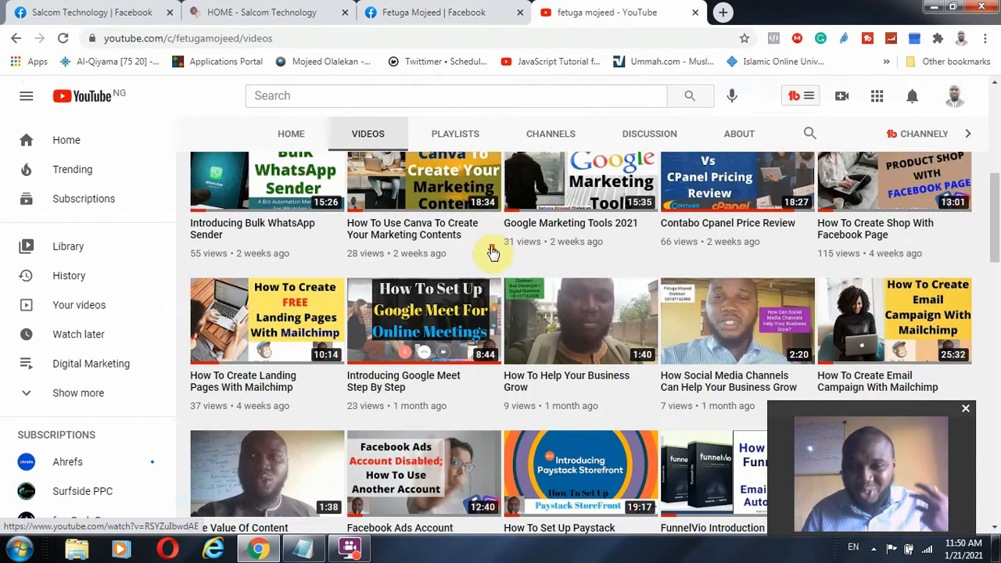
pyautogui.scroll(-4, 490, 250)
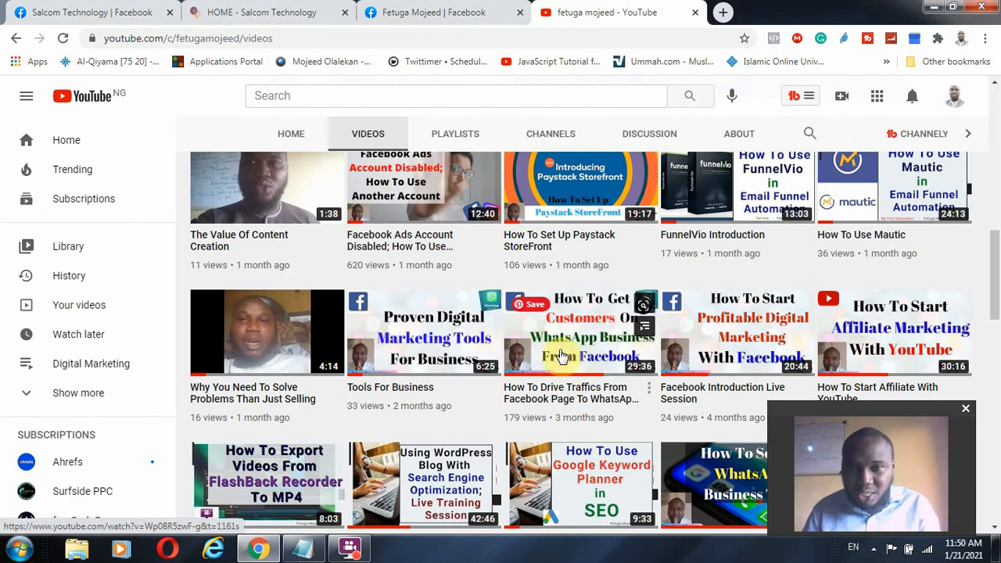
pyautogui.click(437, 12)
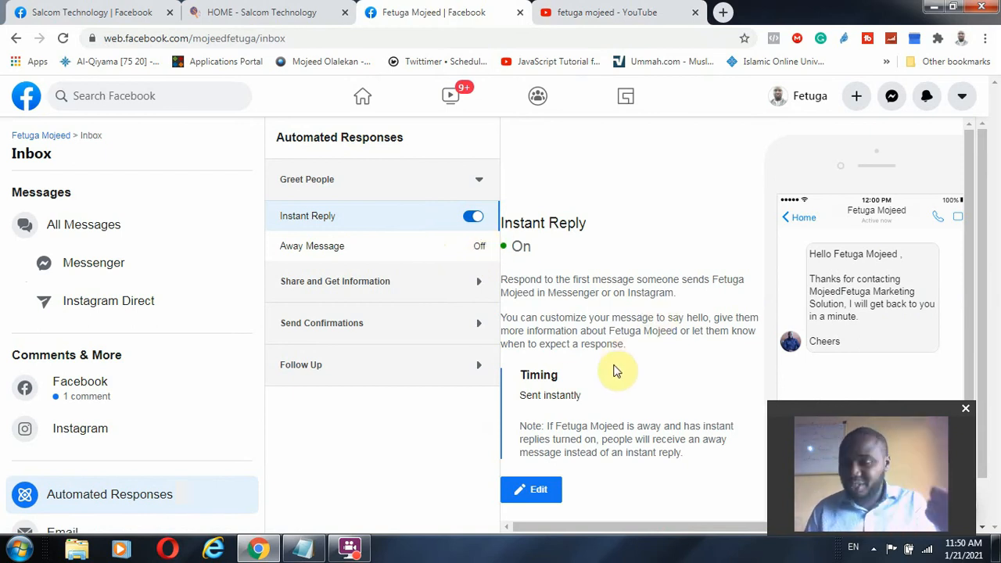
# Step: Open the Away Message response to review its description and schedule, and collapse the Greet People category
pyautogui.click(309, 249)
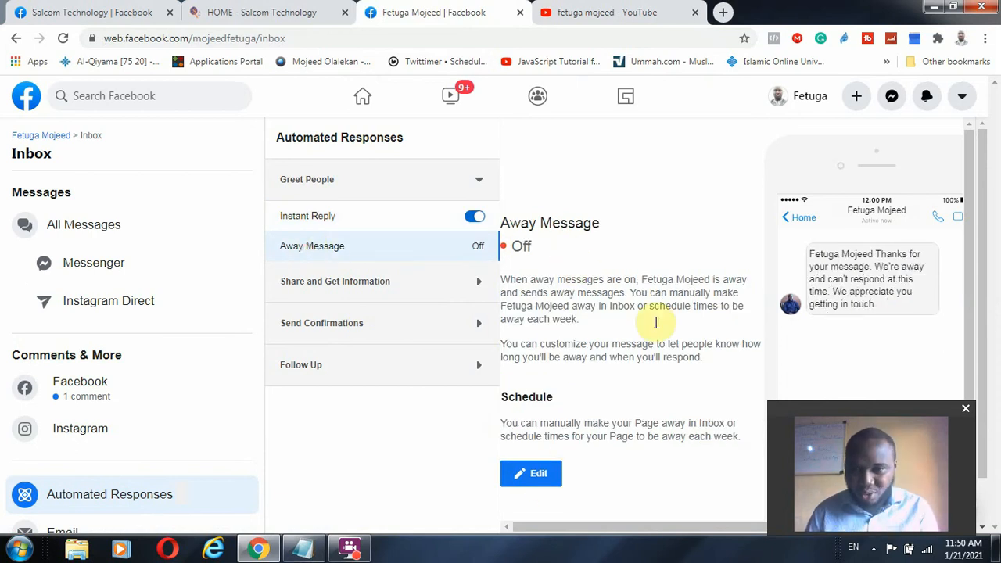
pyautogui.scroll(-1, 657, 317)
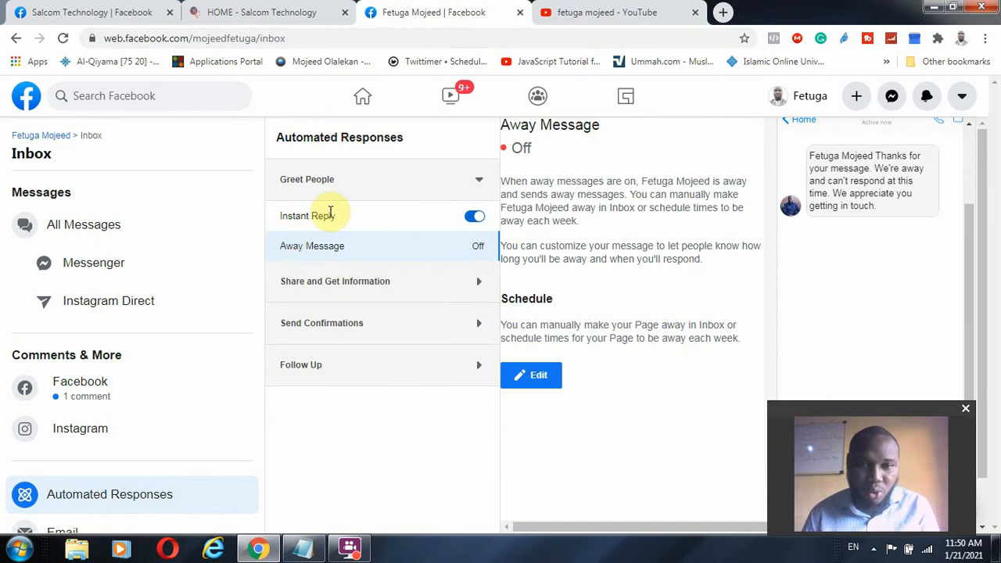
pyautogui.click(475, 183)
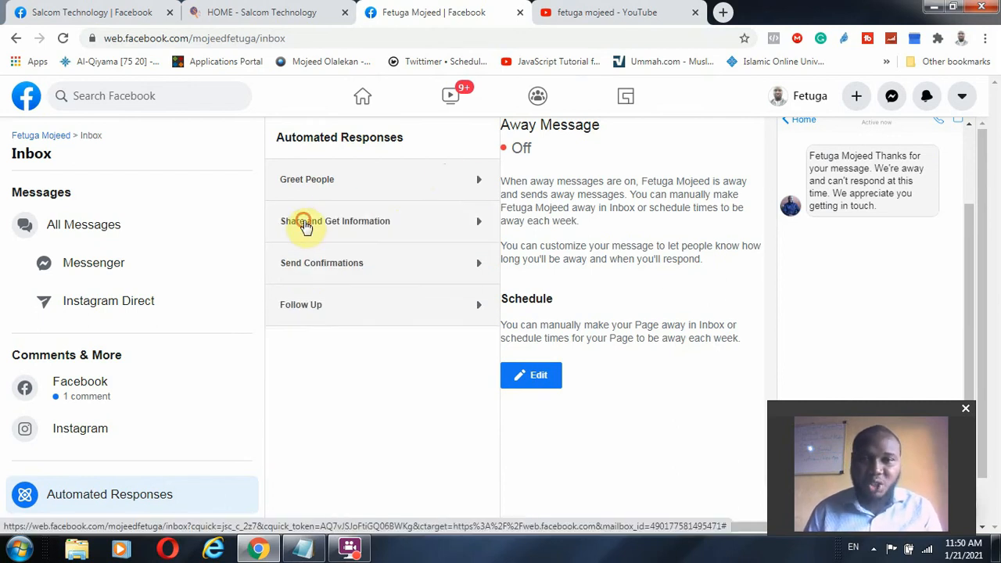
# Step: Expand the Share and Get Information category and open Frequently Asked Questions to review its description and timing
pyautogui.click(301, 226)
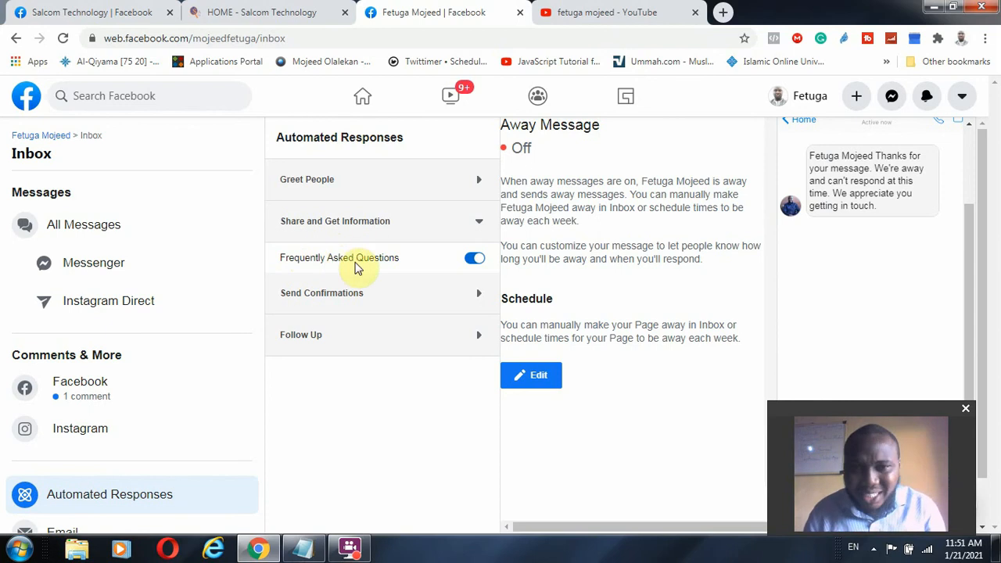
pyautogui.doubleClick(290, 260)
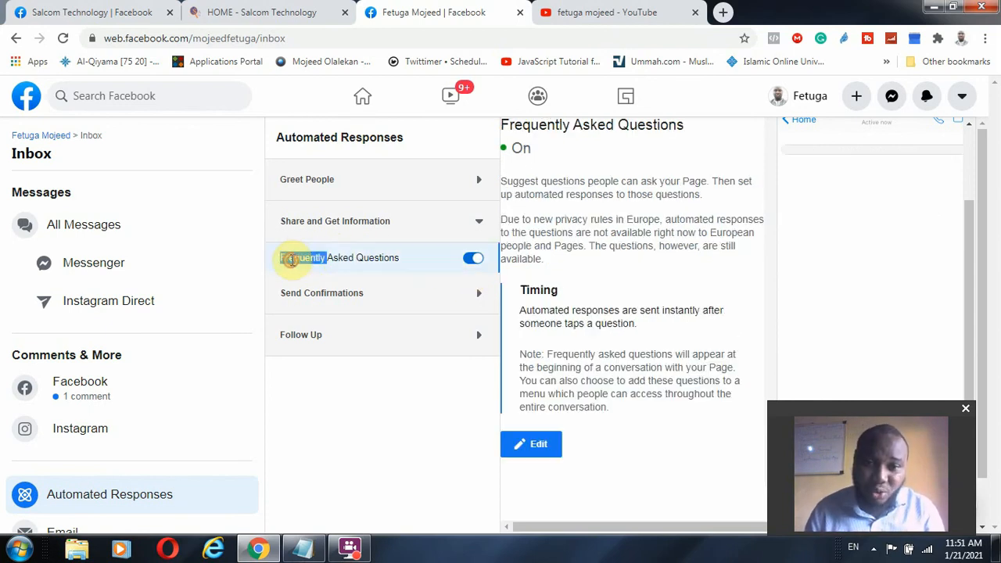
pyautogui.click(327, 255)
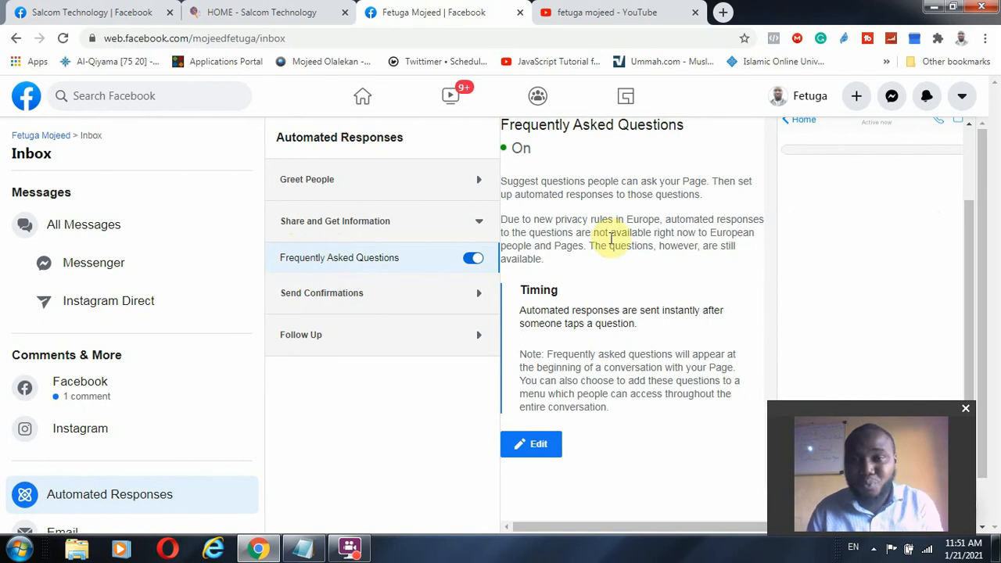
pyautogui.scroll(-1, 595, 288)
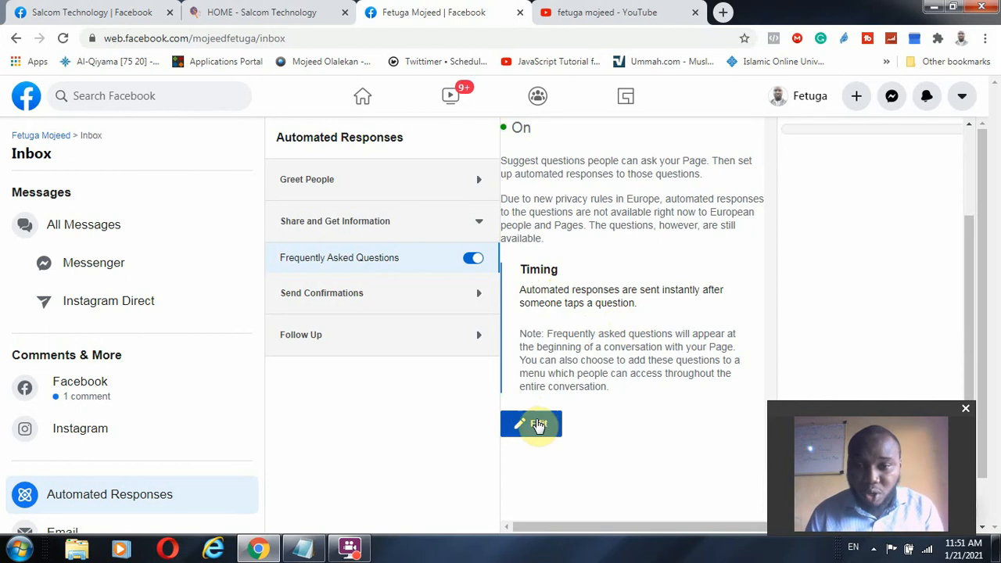
# Step: Open the Frequently Asked Questions response for editing and add a first question under Questions and Responses
pyautogui.click(526, 429)
pyautogui.scroll(-1, 704, 305)
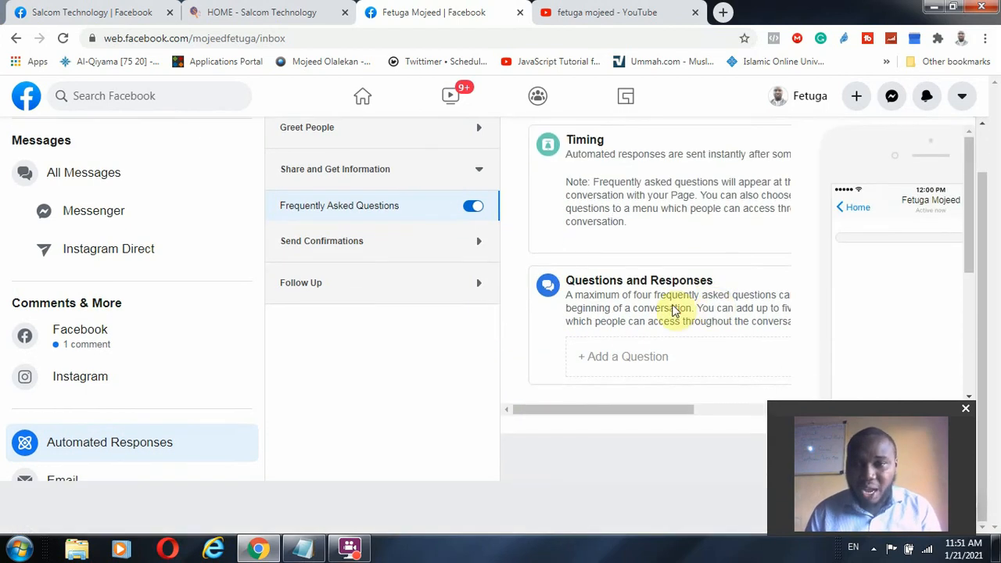
pyautogui.click(610, 361)
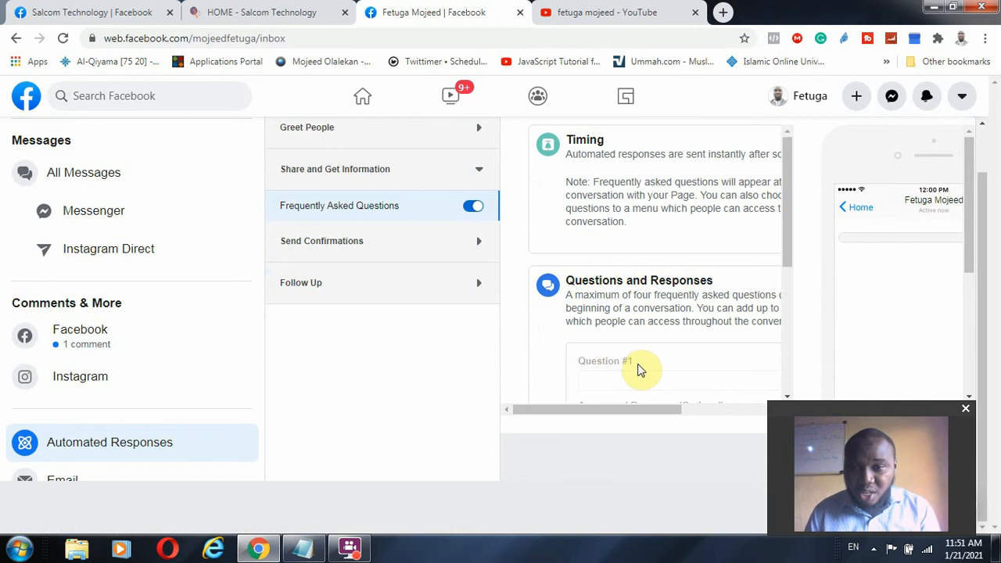
pyautogui.scroll(-3, 641, 352)
# Step: Enter "How Can I Get A Website?" as Question #1, dismissing the pop-up notification
pyautogui.click(618, 232)
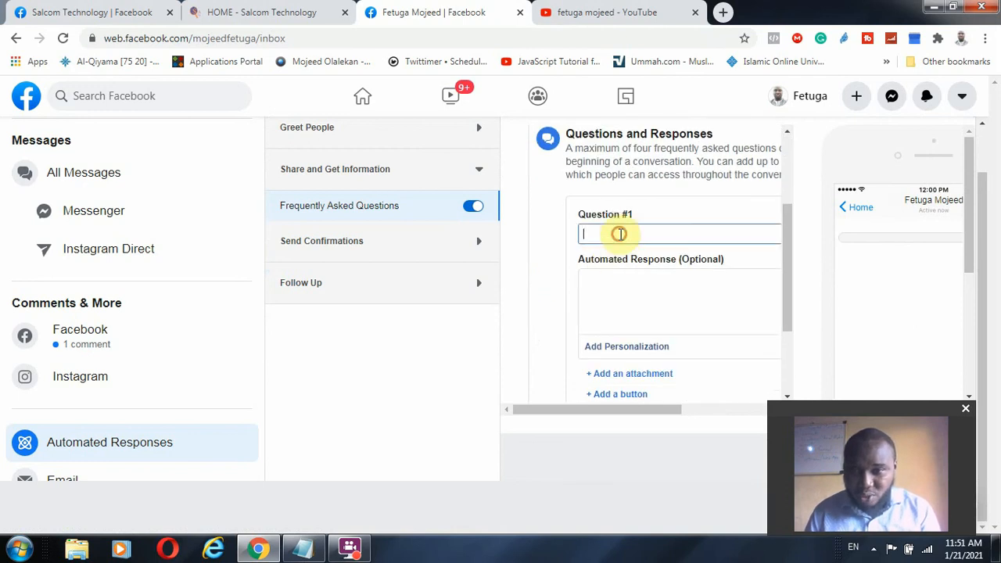
pyautogui.click(597, 279)
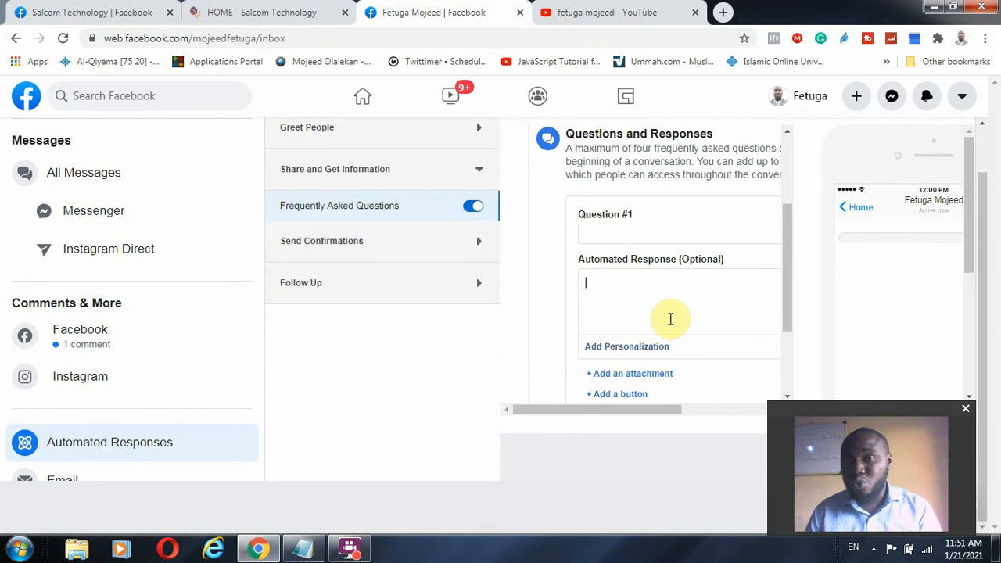
pyautogui.click(652, 237)
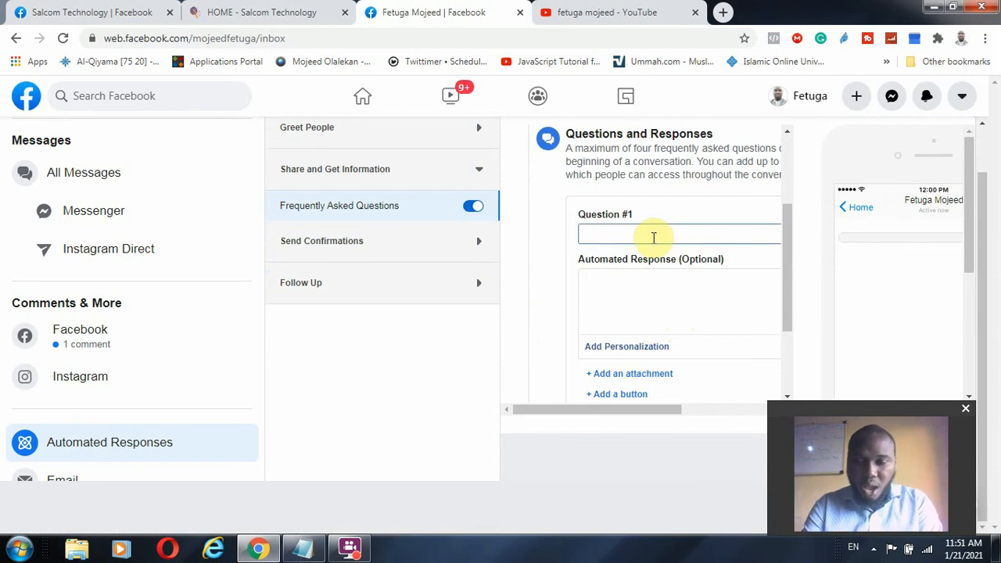
pyautogui.write('How Do')
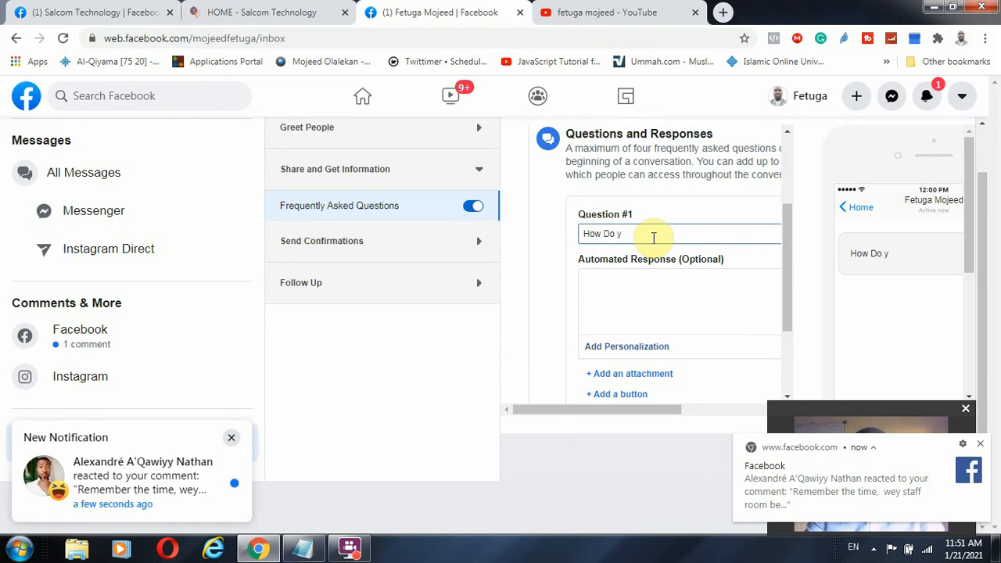
pyautogui.click(981, 444)
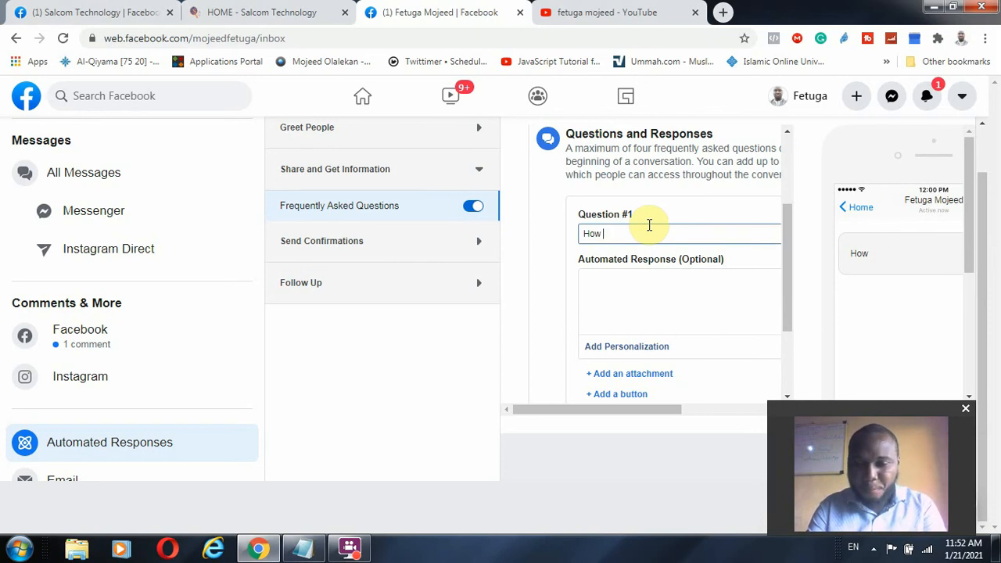
pyautogui.press('BackSpace')
pyautogui.write('C')
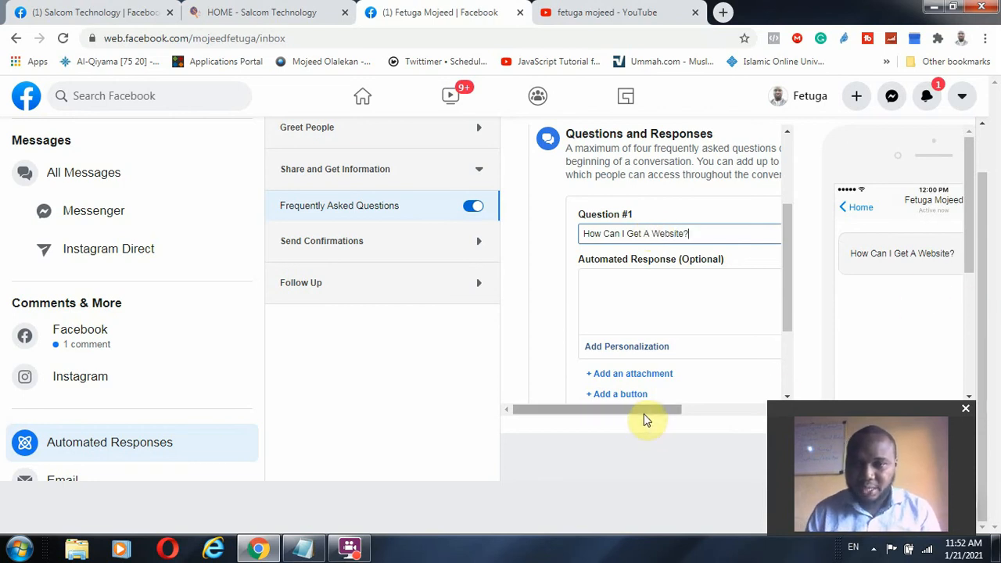
# Step: Fill the automated response with the full name of recipient personalization followed by "Kindly Click This Link For Detailed Information"
pyautogui.click(622, 285)
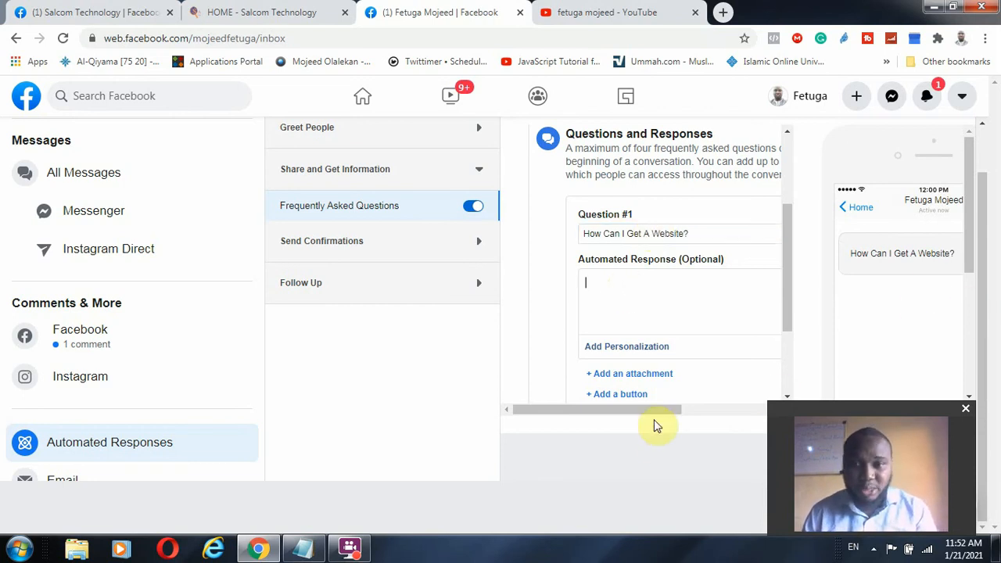
pyautogui.click(639, 348)
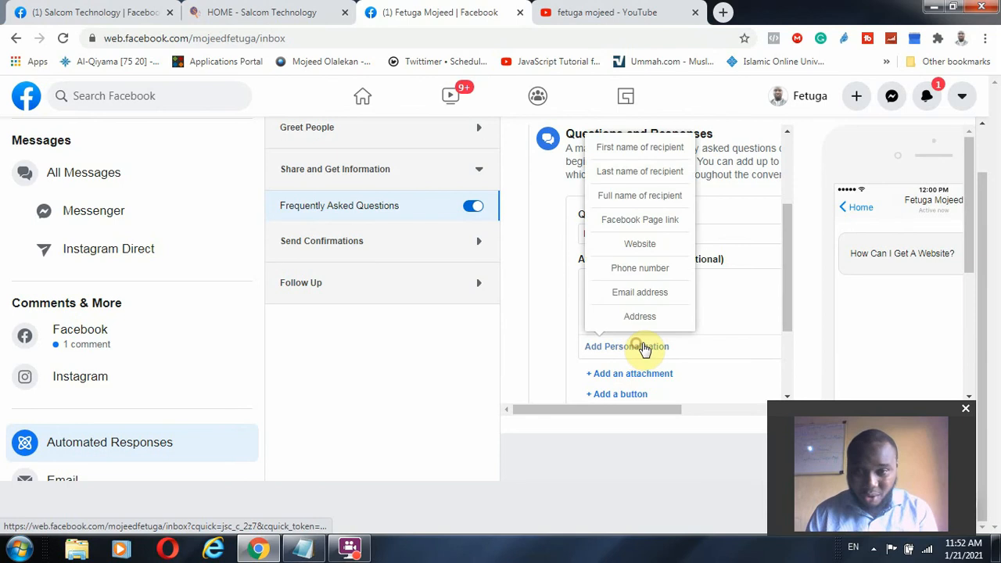
pyautogui.click(658, 196)
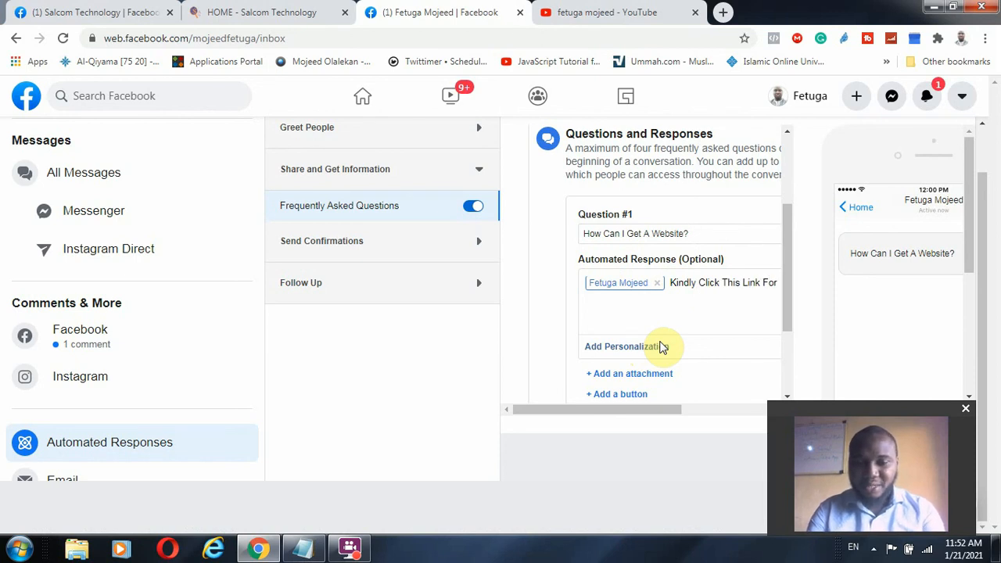
pyautogui.write('Detailed ')
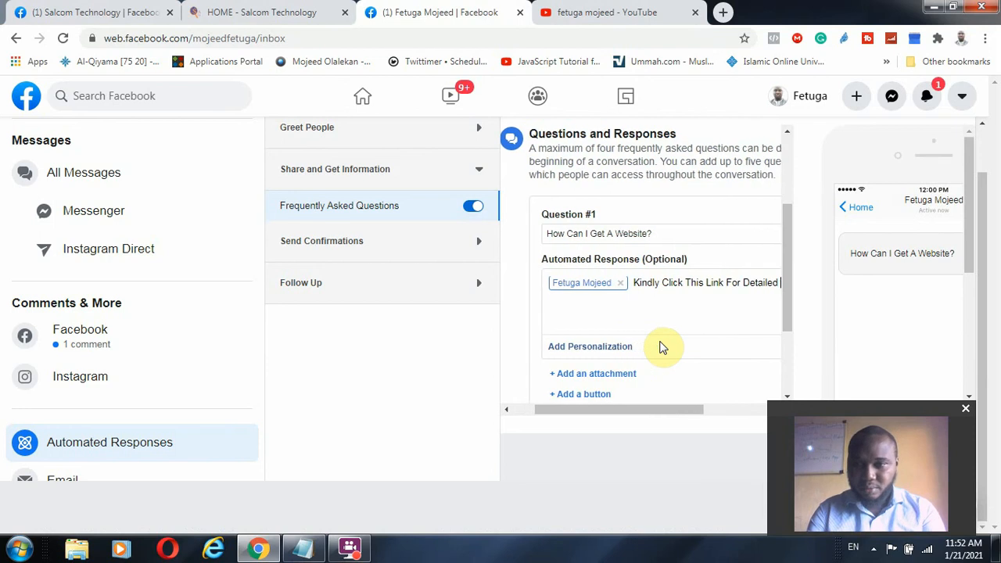
pyautogui.write('Information')
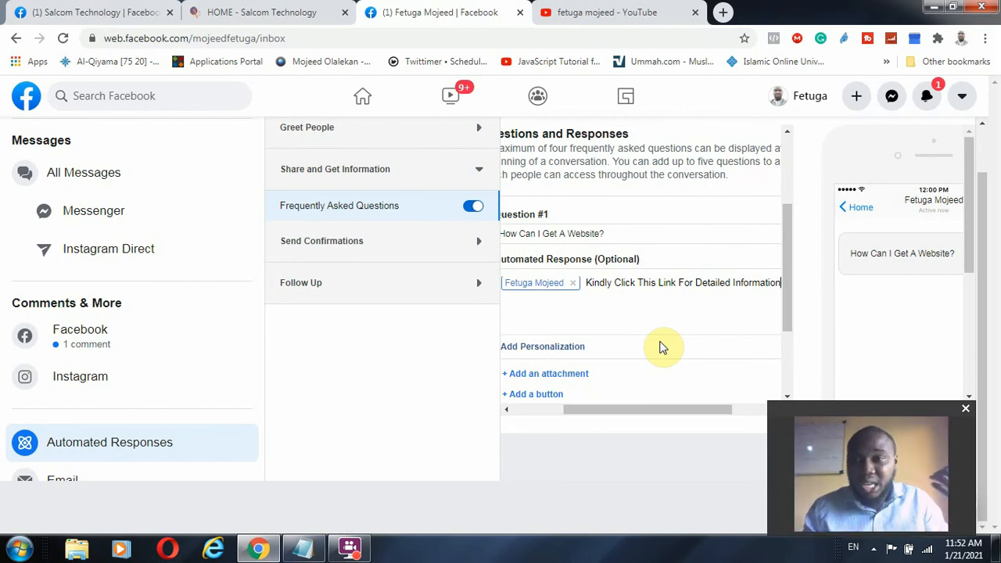
# Step: Try to add the Website personalization at the end of the automated response
pyautogui.click(560, 350)
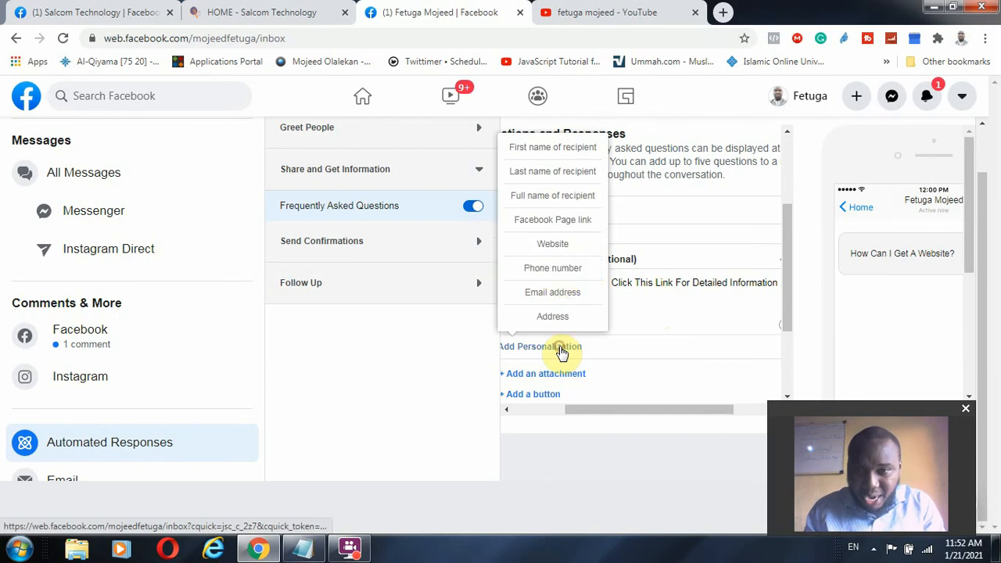
pyautogui.click(562, 245)
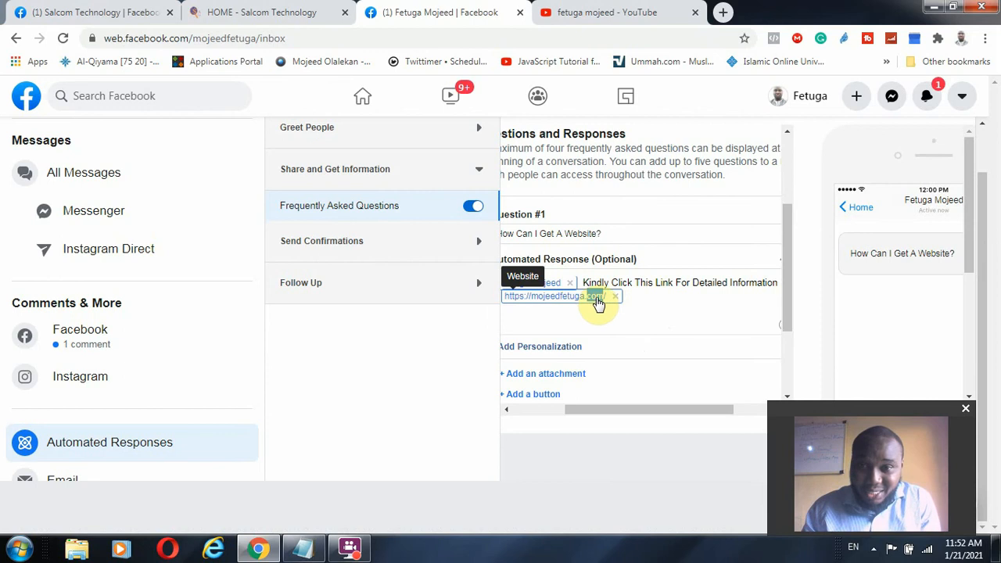
pyautogui.click(575, 346)
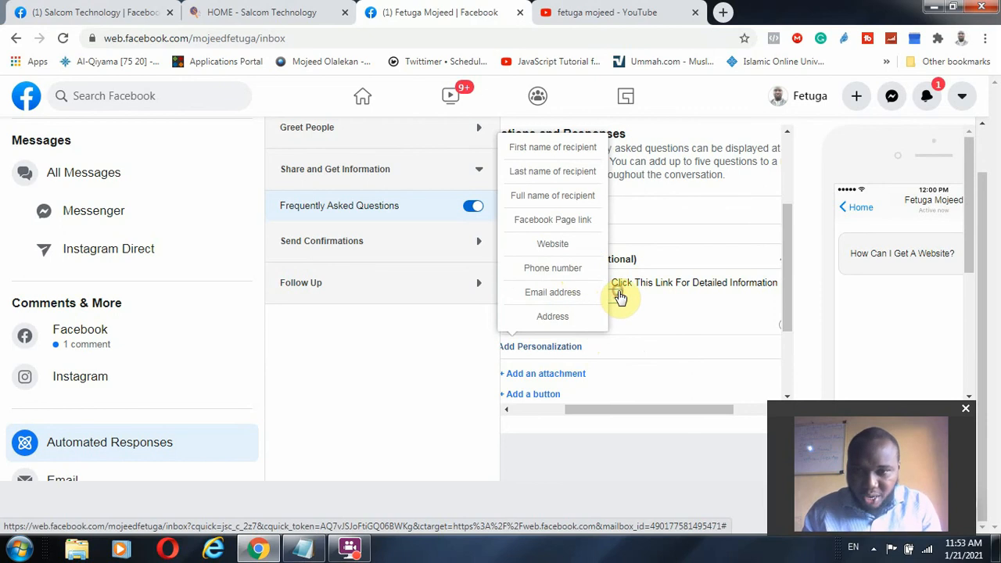
pyautogui.click(607, 311)
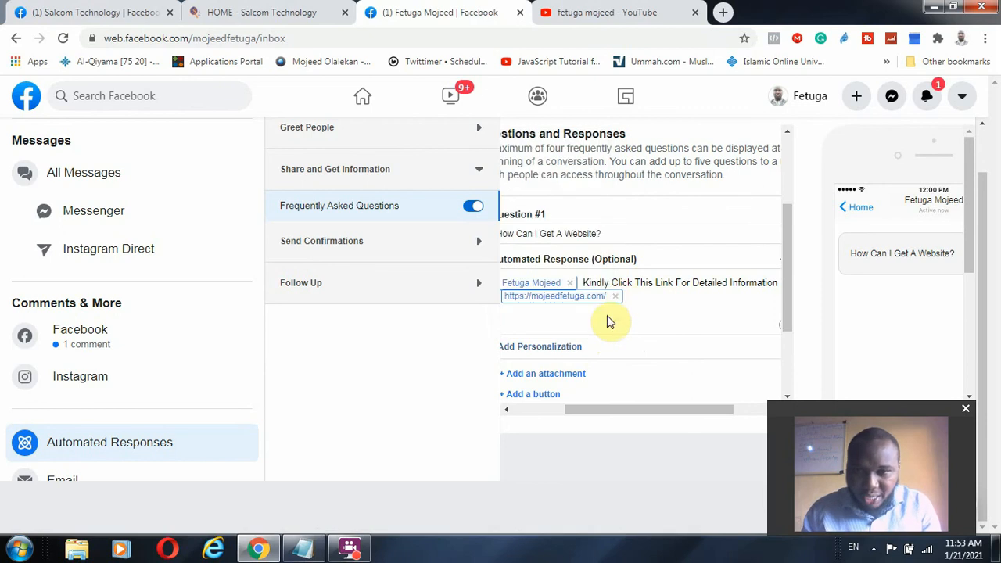
# Step: Add a button to the response, labelled "Click Here To Visit The Website Page", that links to the page owner's website address
pyautogui.click(535, 398)
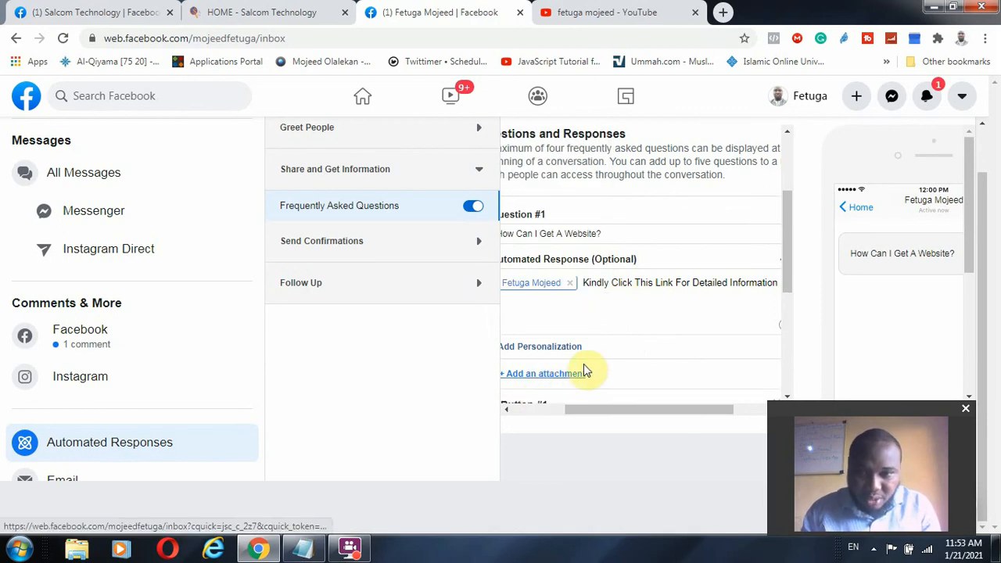
pyautogui.scroll(-3, 628, 357)
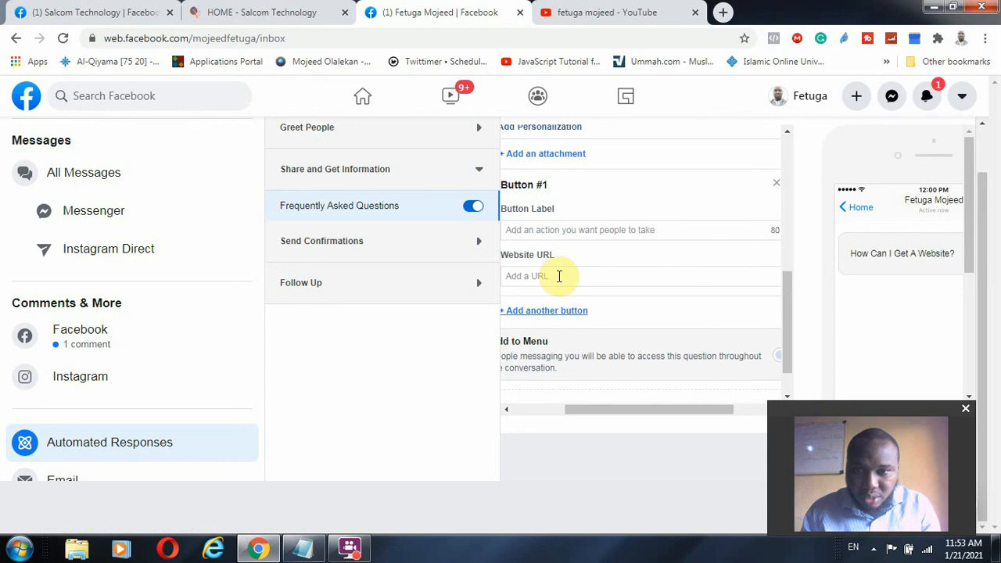
pyautogui.click(563, 232)
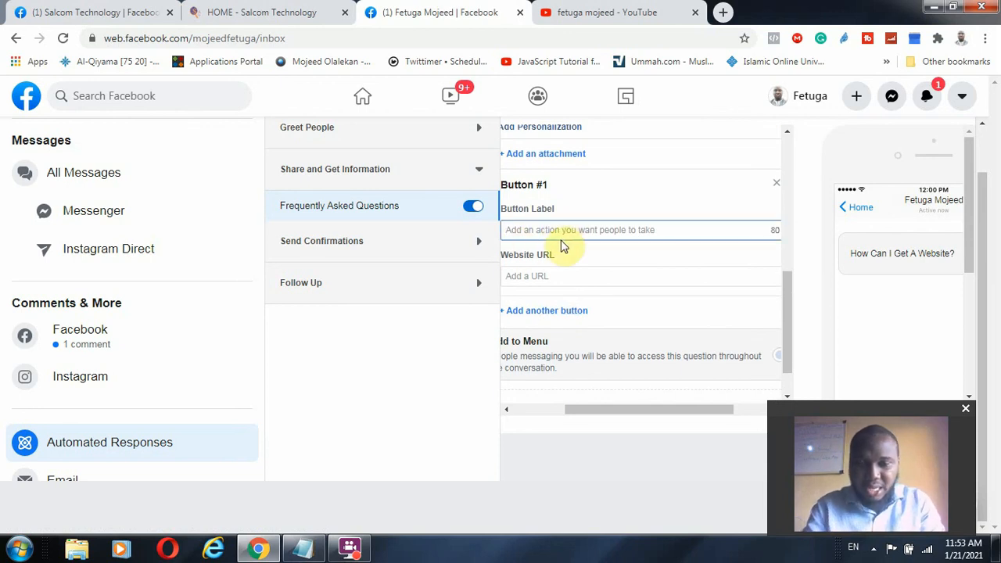
pyautogui.write('Click Here To Visit The Website Page')
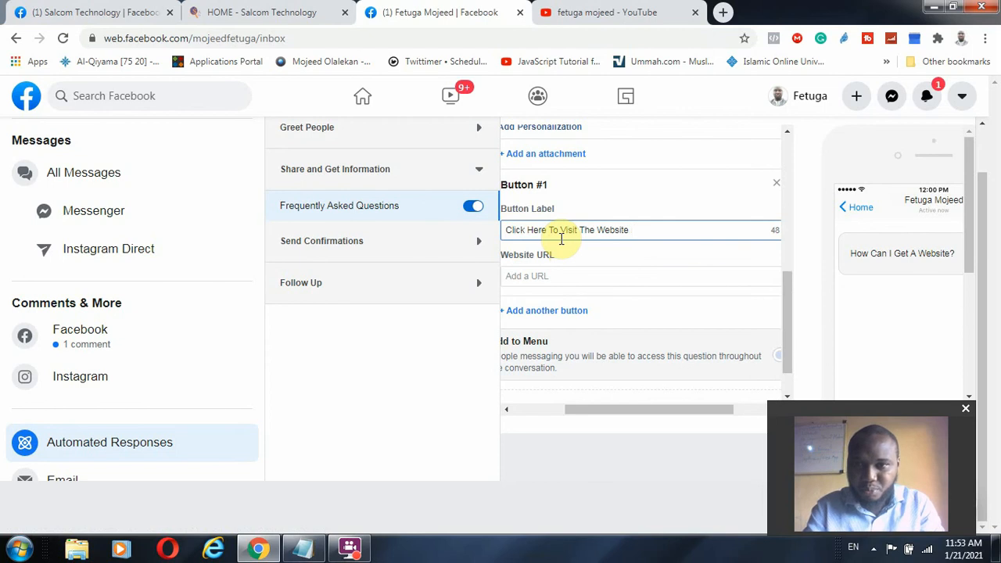
pyautogui.click(576, 277)
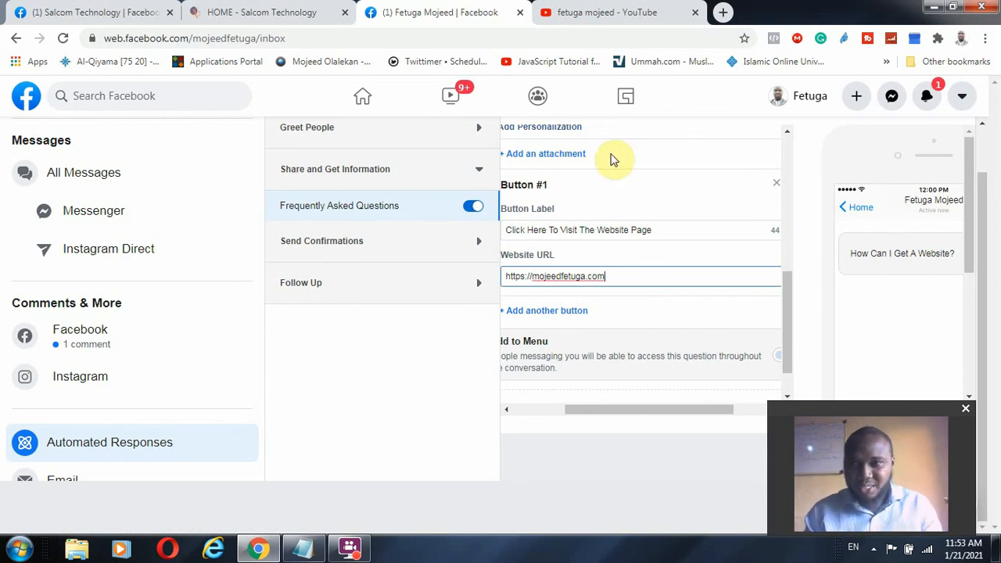
pyautogui.scroll(-1, 665, 162)
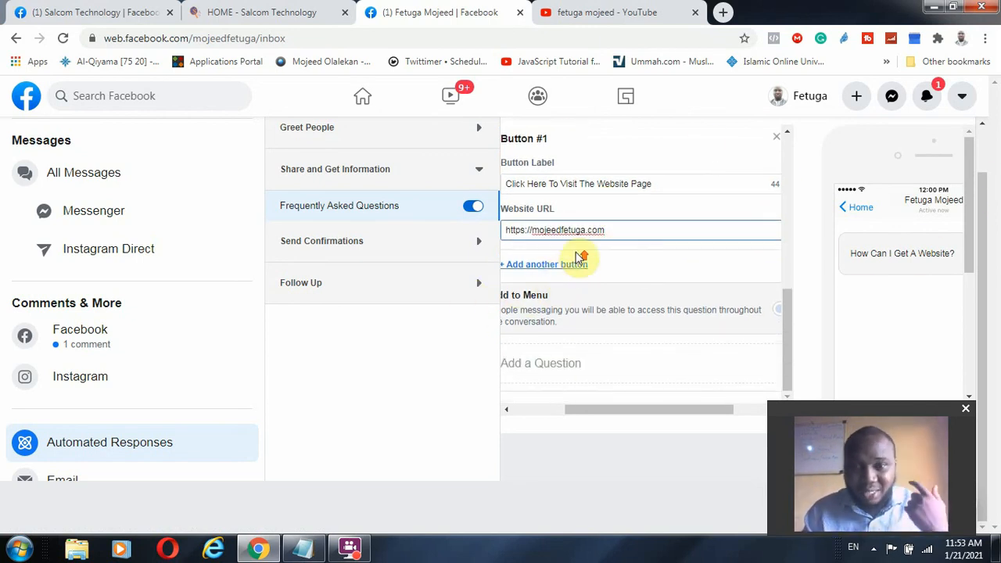
pyautogui.scroll(3, 610, 270)
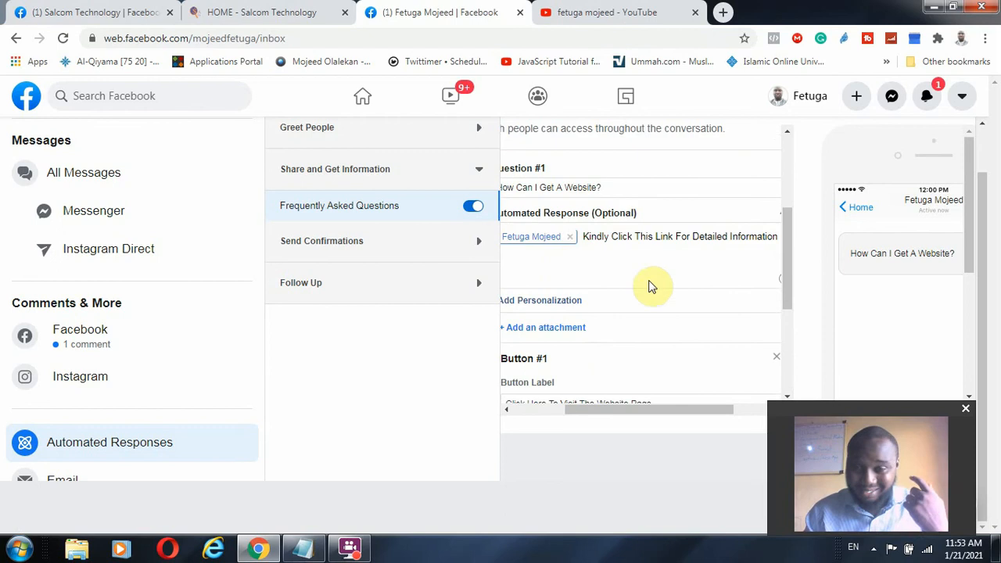
# Step: Add an image attachment block to the response and append the page owner's blog address after "Kindly Click This Link For Detailed Information"
pyautogui.click(550, 328)
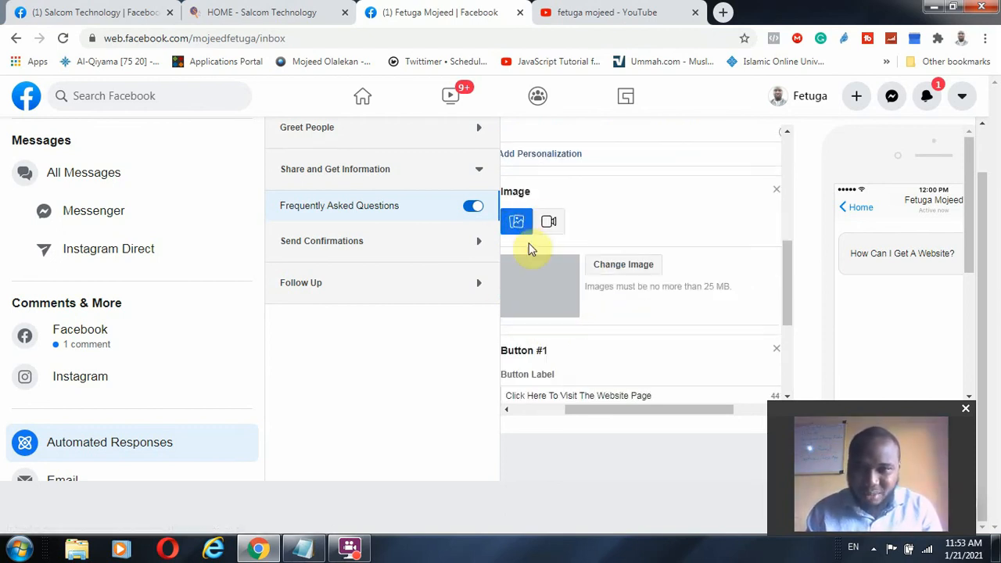
pyautogui.scroll(3, 719, 192)
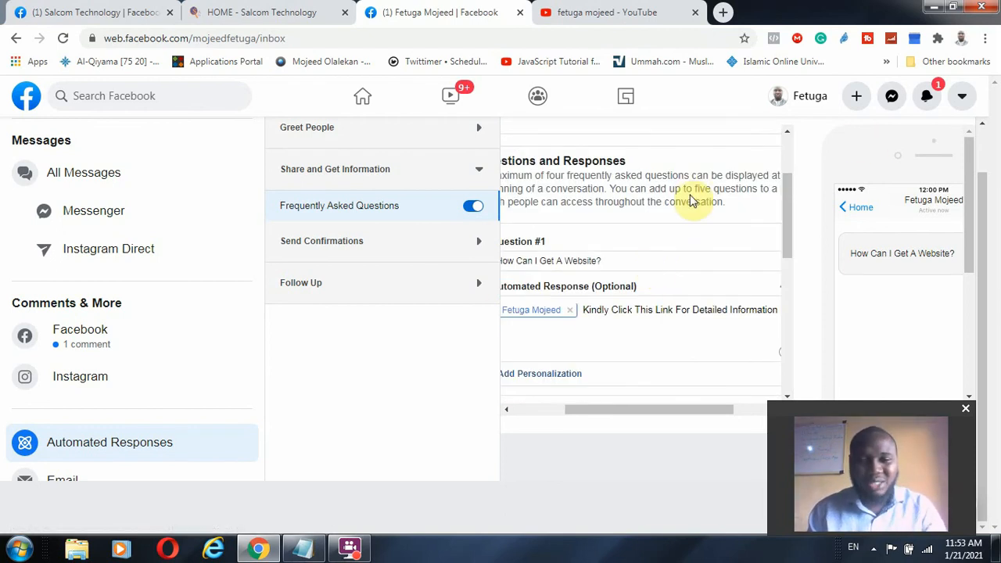
pyautogui.moveTo(597, 308); pyautogui.dragTo(798, 346)
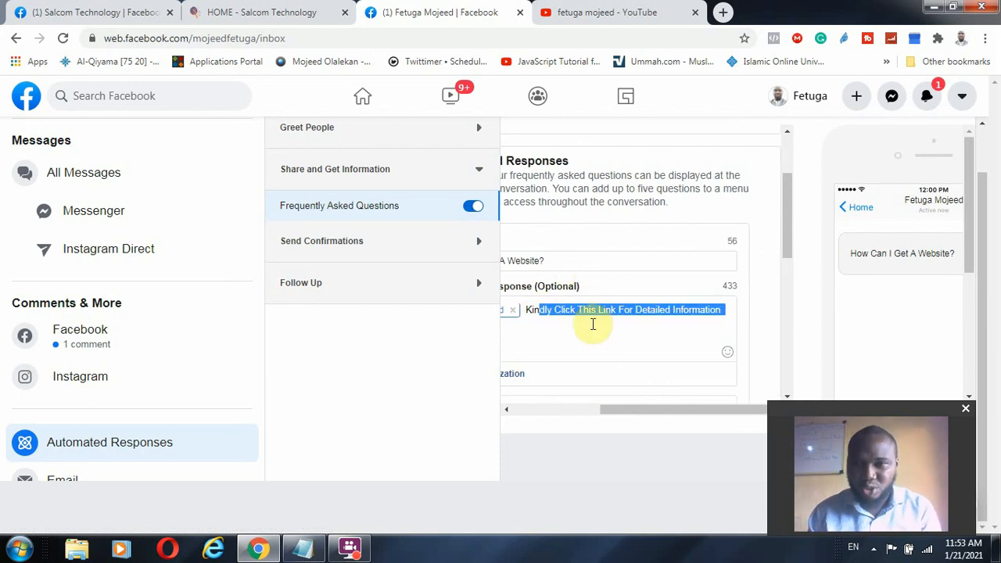
pyautogui.click(600, 310)
pyautogui.click(726, 309)
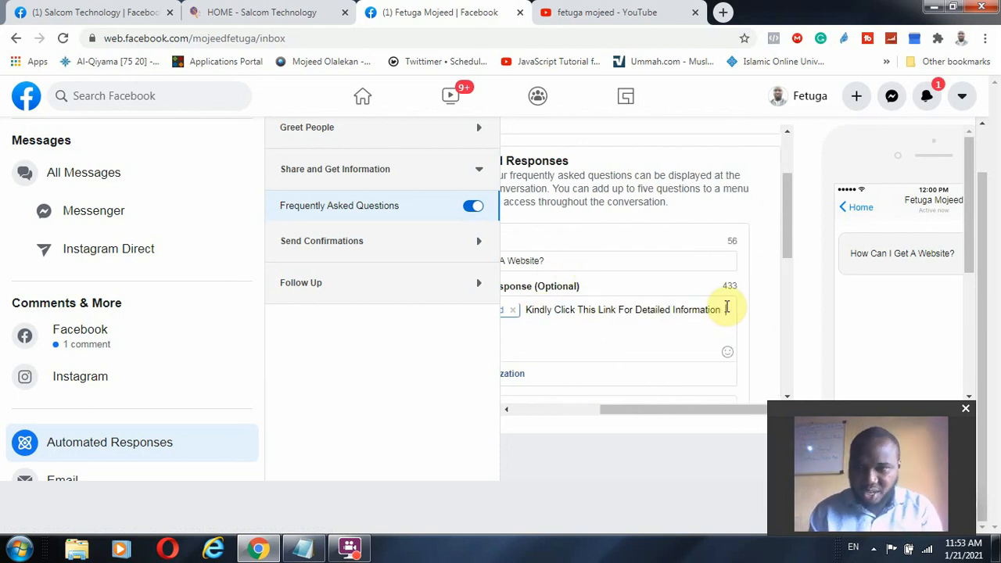
pyautogui.write('https://m')
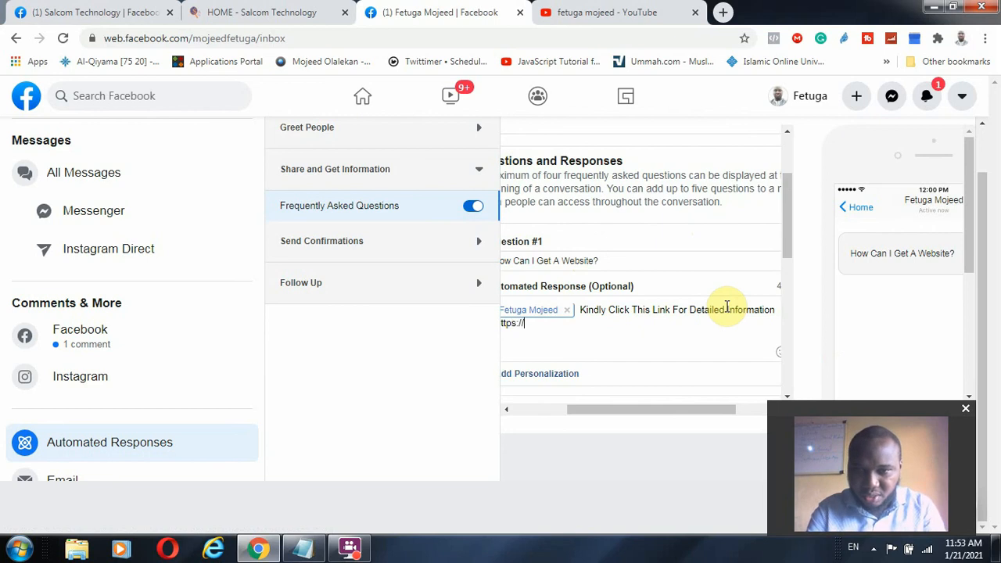
pyautogui.write('ojee')
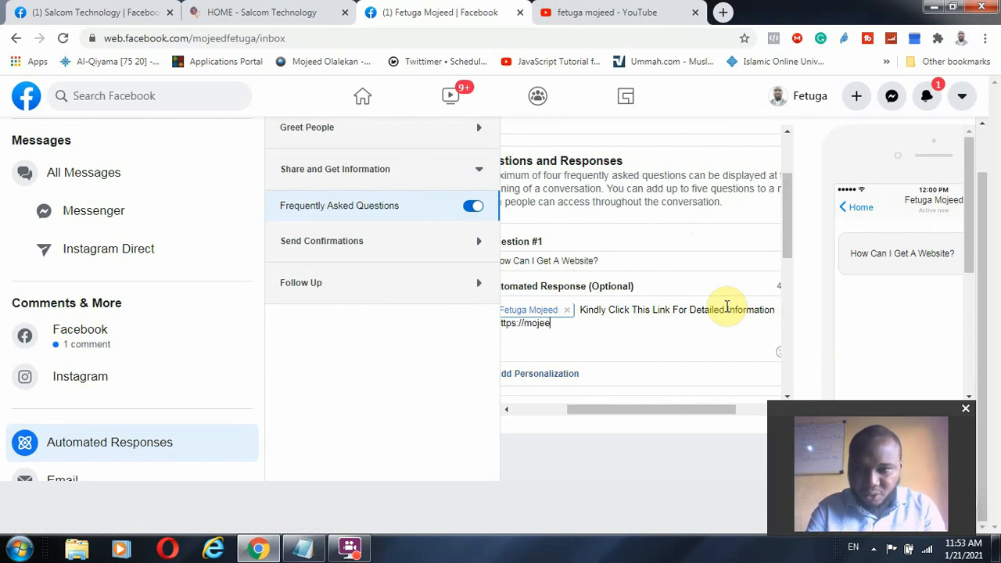
pyautogui.write('dfetuga.com/')
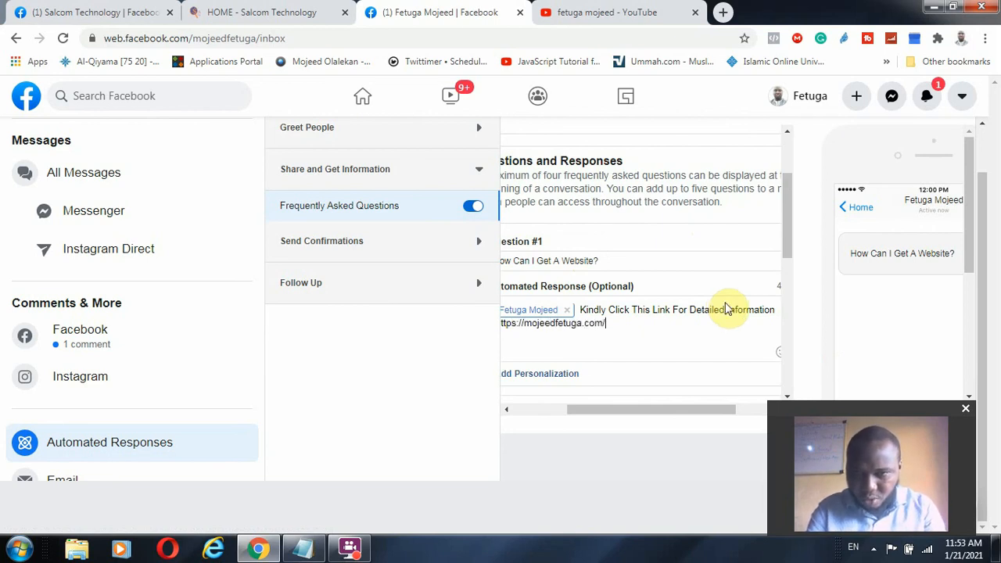
pyautogui.write('blog')
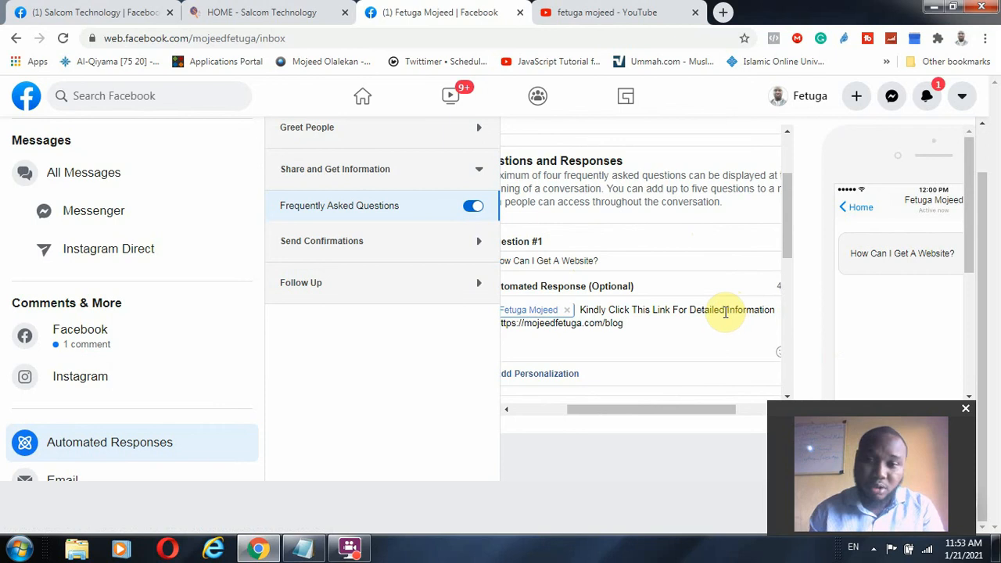
# Step: Examine the automated response and the phone preview of the question with its Ask option
pyautogui.scroll(-2, 688, 305)
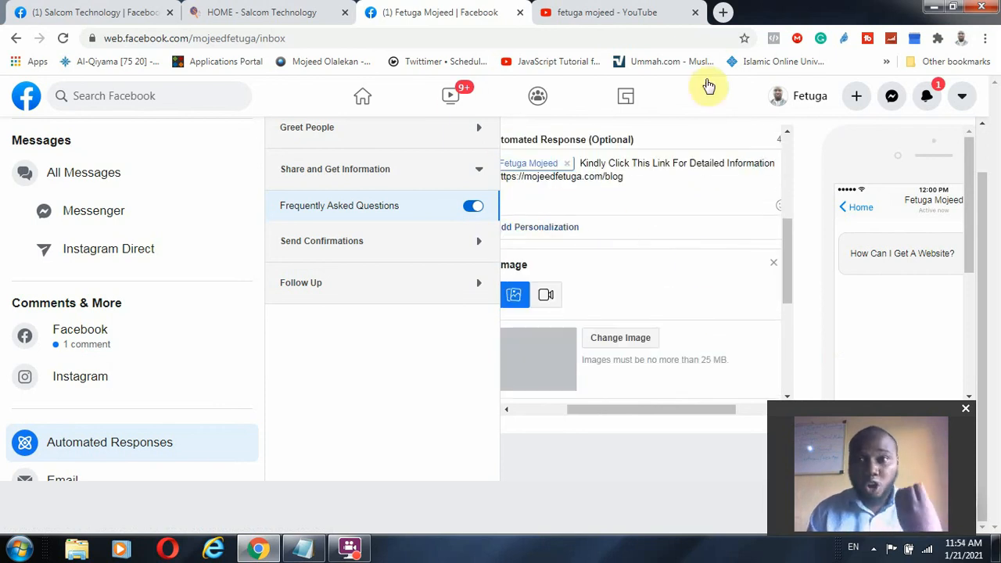
pyautogui.moveTo(660, 410); pyautogui.dragTo(757, 389)
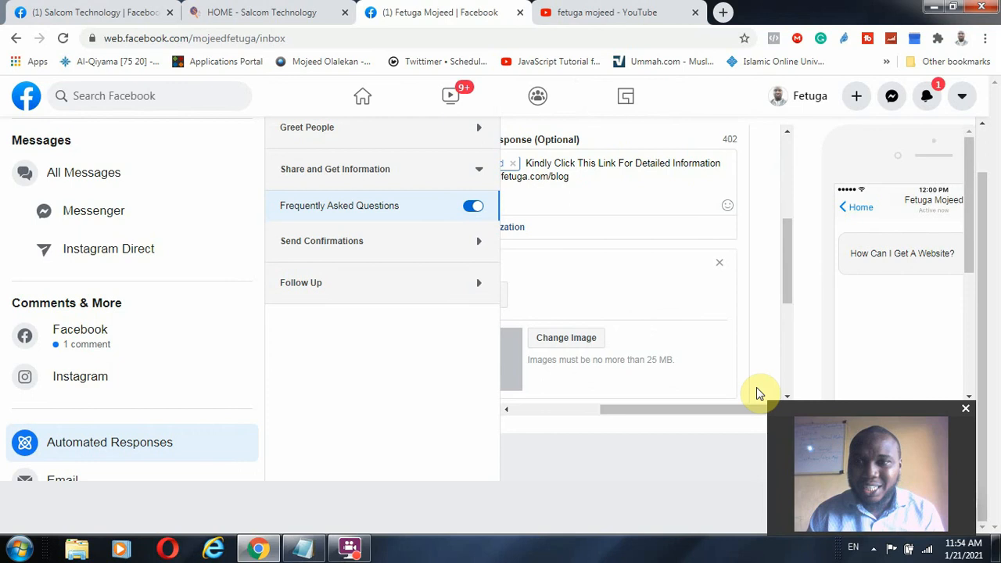
pyautogui.moveTo(879, 412); pyautogui.dragTo(141, 391)
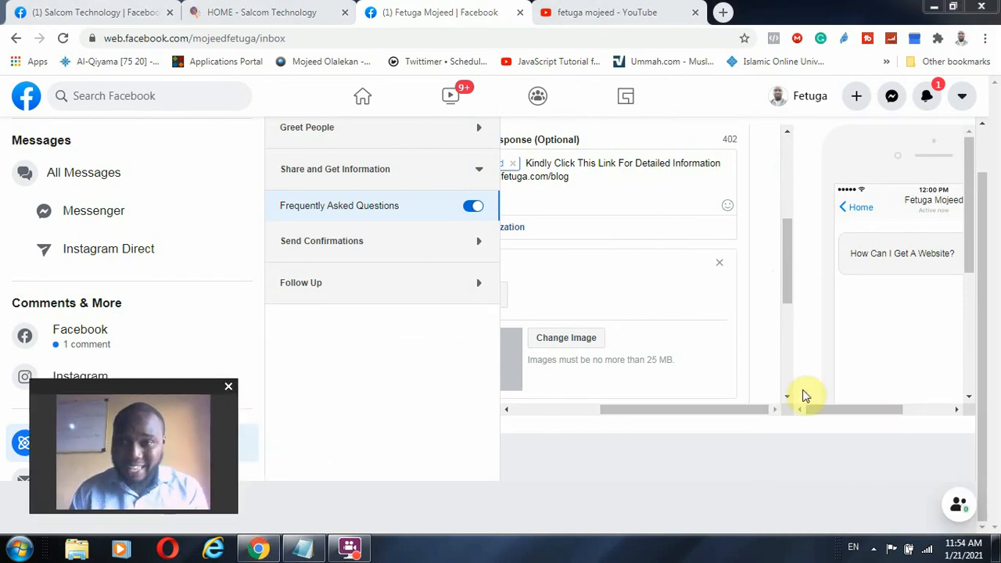
pyautogui.moveTo(840, 412); pyautogui.dragTo(905, 410)
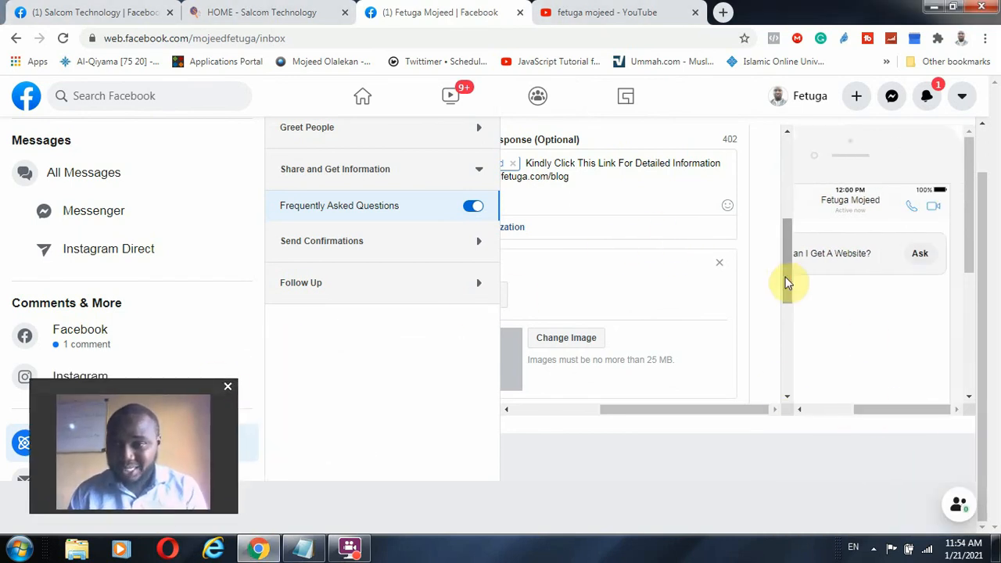
pyautogui.moveTo(787, 280); pyautogui.dragTo(783, 266)
pyautogui.moveTo(896, 410); pyautogui.dragTo(947, 409)
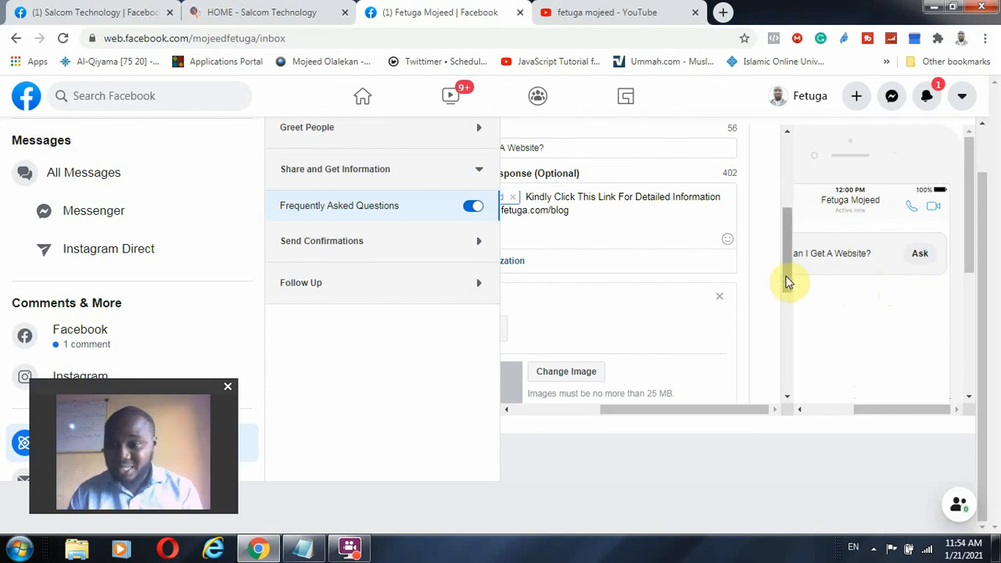
# Step: Enlarge the page and examine the full automated response text alongside the phone preview
pyautogui.click(984, 39)
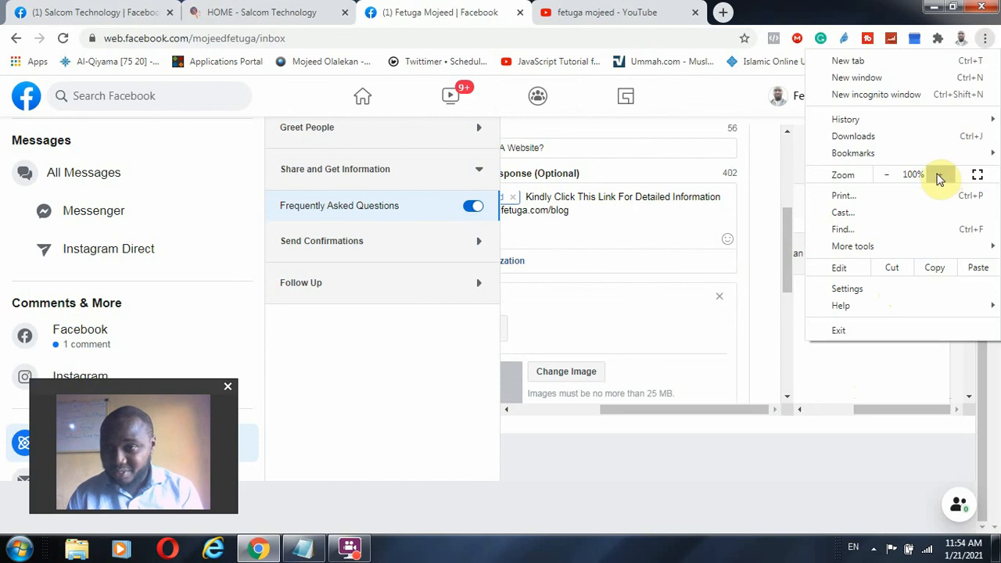
pyautogui.click(940, 176)
pyautogui.click(940, 176)
pyautogui.moveTo(902, 433); pyautogui.dragTo(954, 433)
pyautogui.click(819, 425)
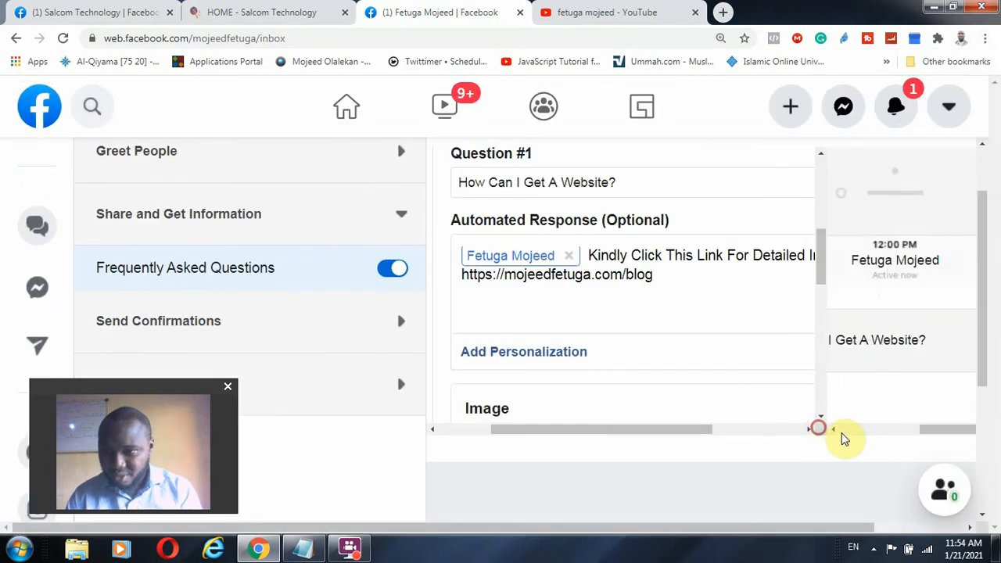
pyautogui.click(841, 432)
pyautogui.moveTo(798, 527); pyautogui.dragTo(992, 523)
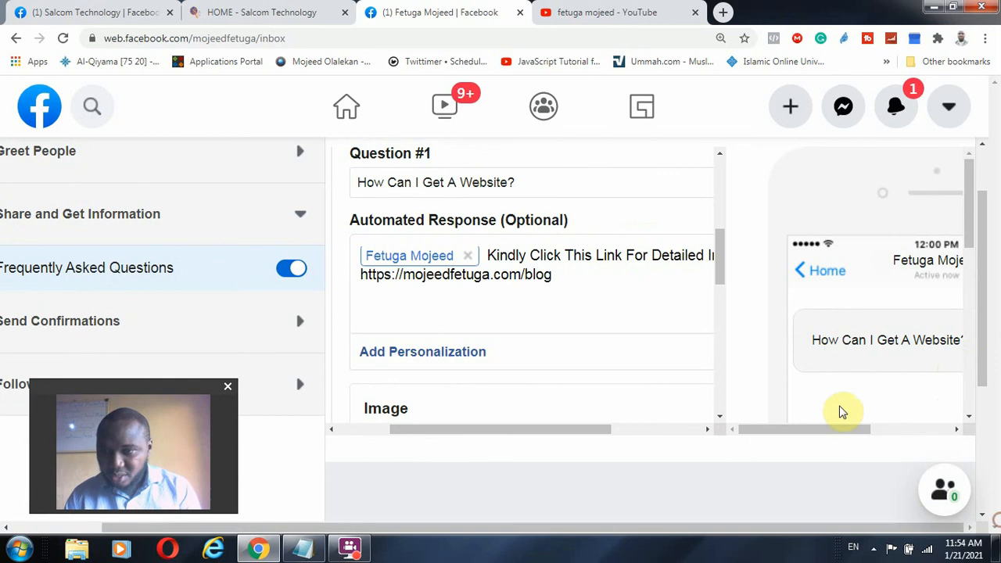
pyautogui.moveTo(805, 432); pyautogui.dragTo(905, 345)
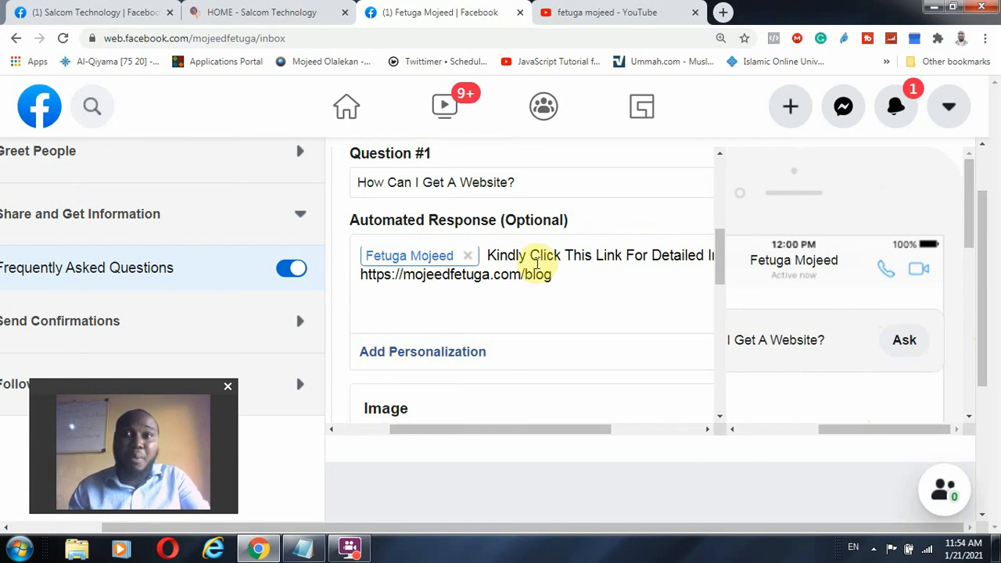
pyautogui.moveTo(709, 257); pyautogui.dragTo(720, 290)
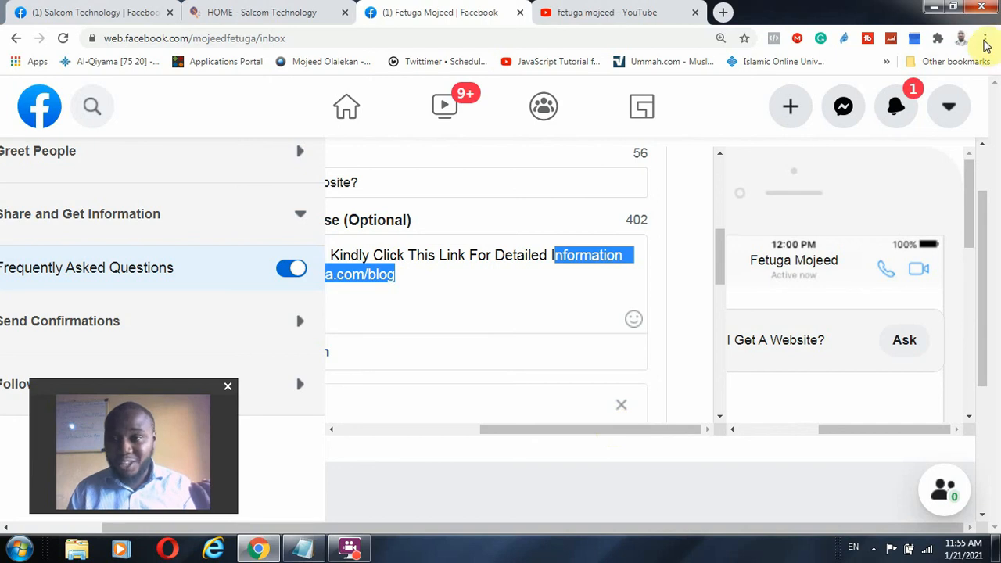
# Step: Reset the page zoom to 100% and collapse the Share and Get Information section
pyautogui.click(985, 38)
pyautogui.click(889, 175)
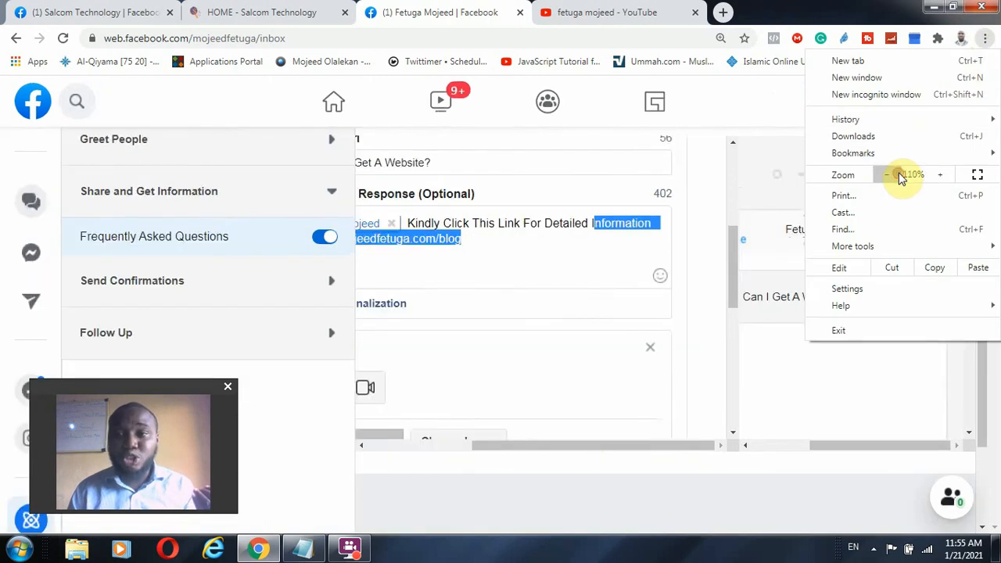
pyautogui.click(888, 175)
pyautogui.click(888, 176)
pyautogui.click(889, 175)
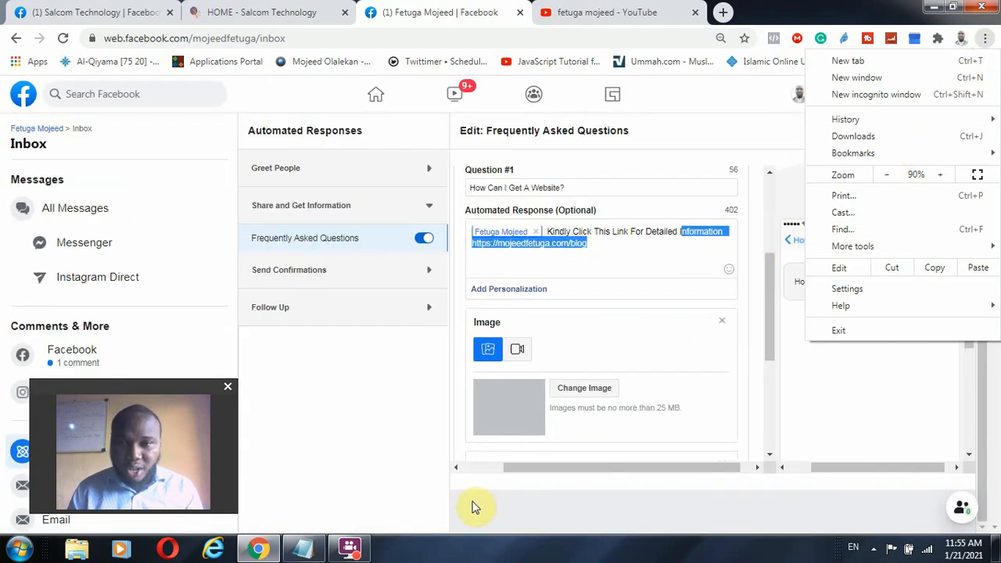
pyautogui.click(940, 175)
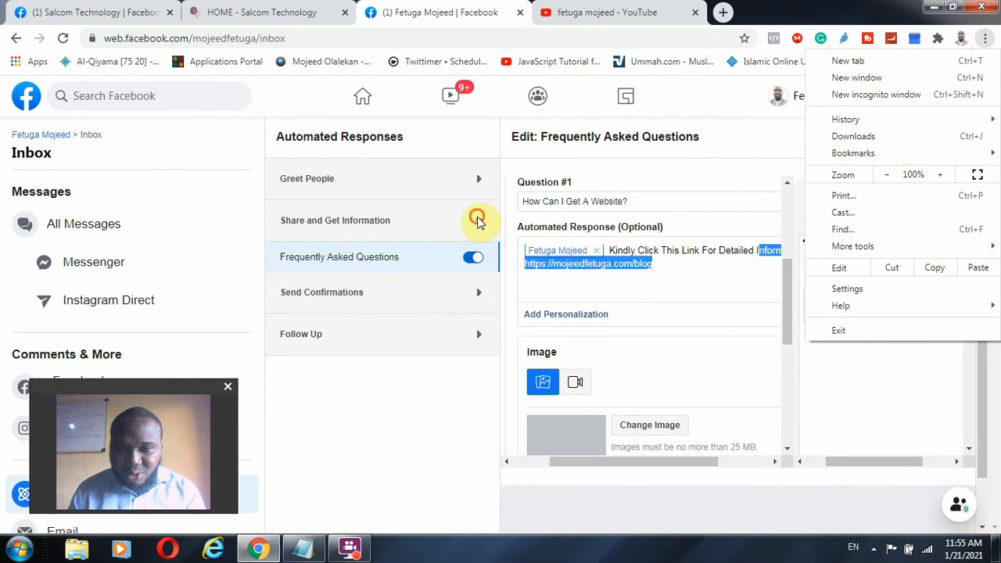
pyautogui.click(477, 222)
# Step: Review the question and its button, try to save the Frequently Asked Questions setup, and cancel the edit
pyautogui.scroll(-4, 568, 335)
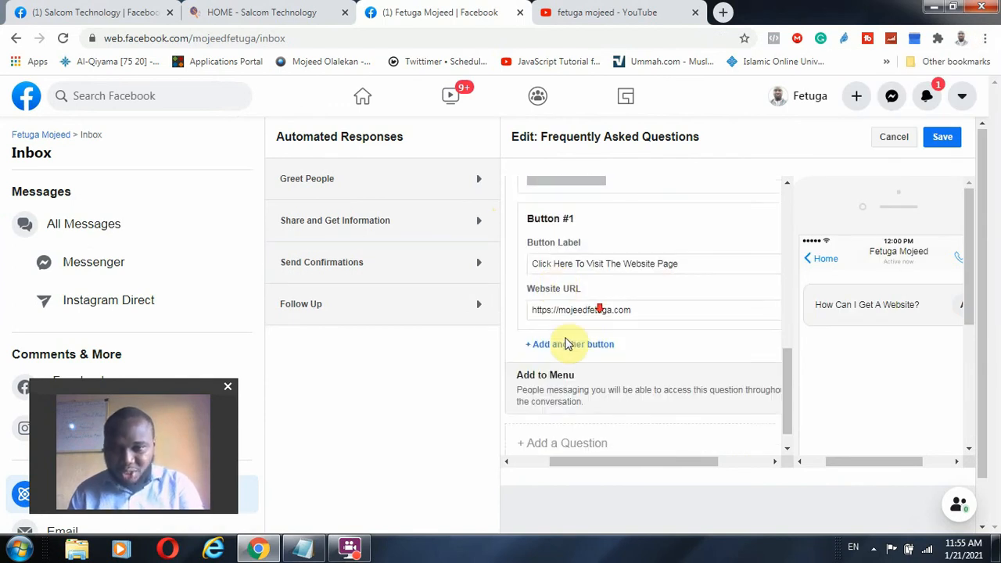
pyautogui.scroll(-1, 579, 313)
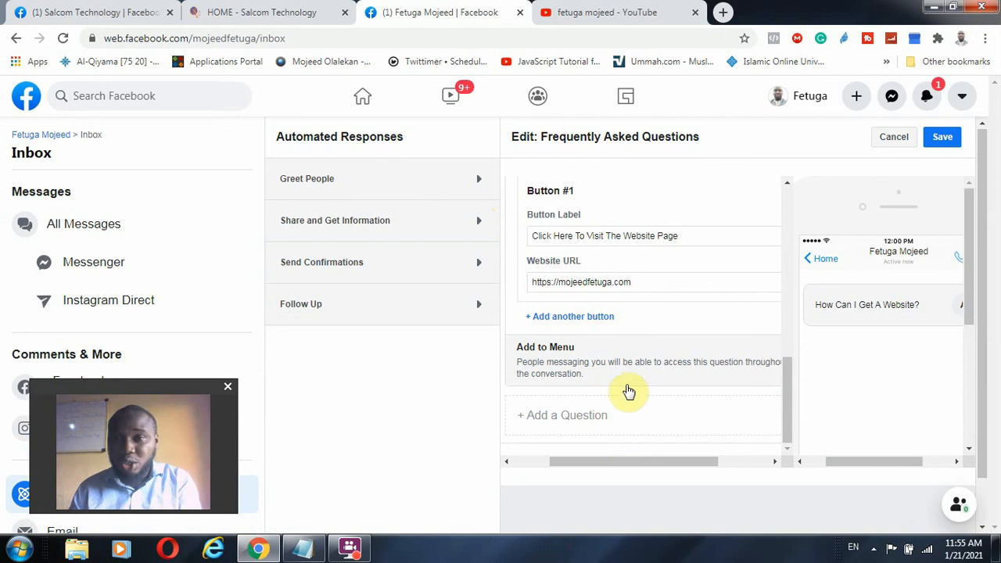
pyautogui.scroll(3, 615, 262)
pyautogui.scroll(5, 615, 262)
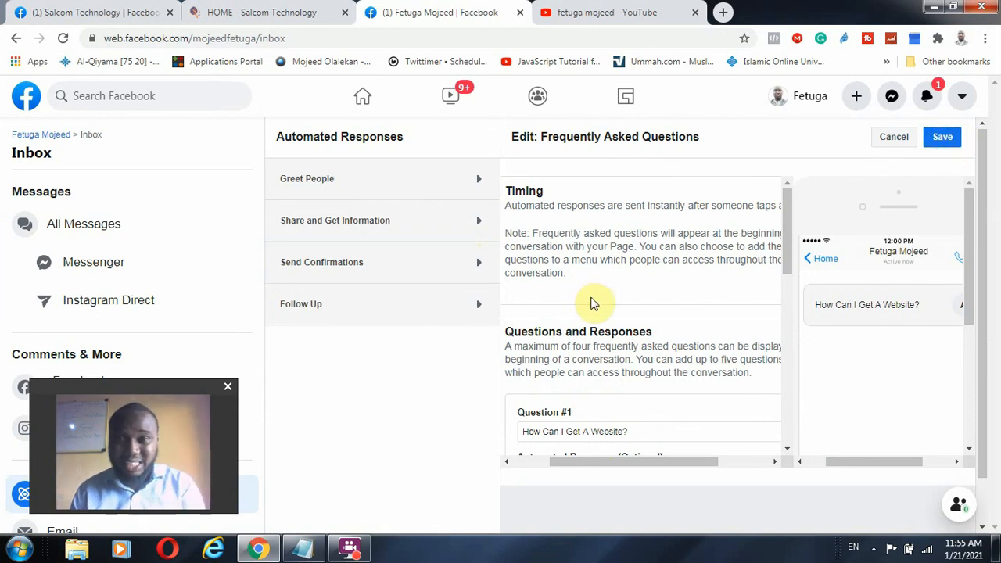
pyautogui.click(939, 144)
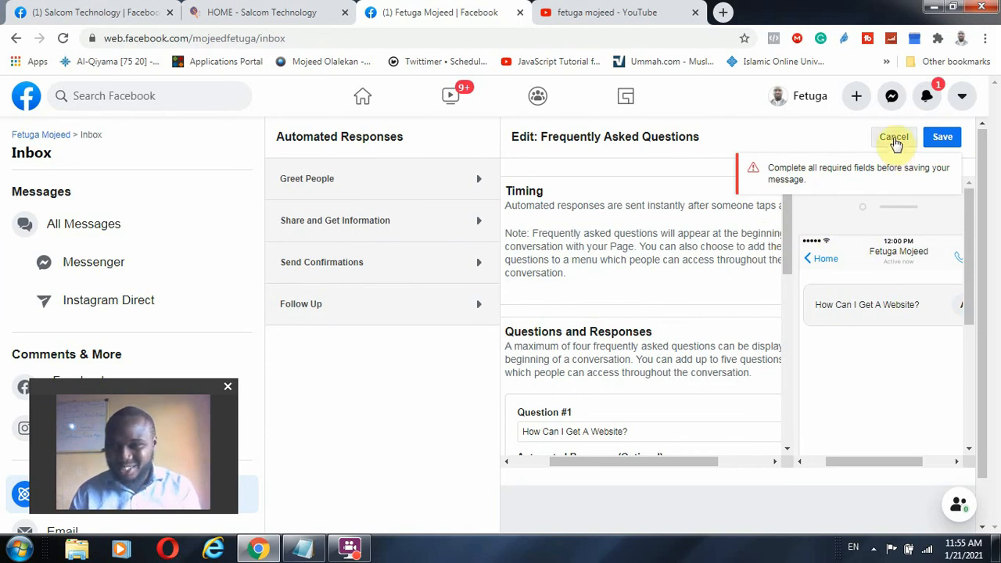
pyautogui.click(894, 138)
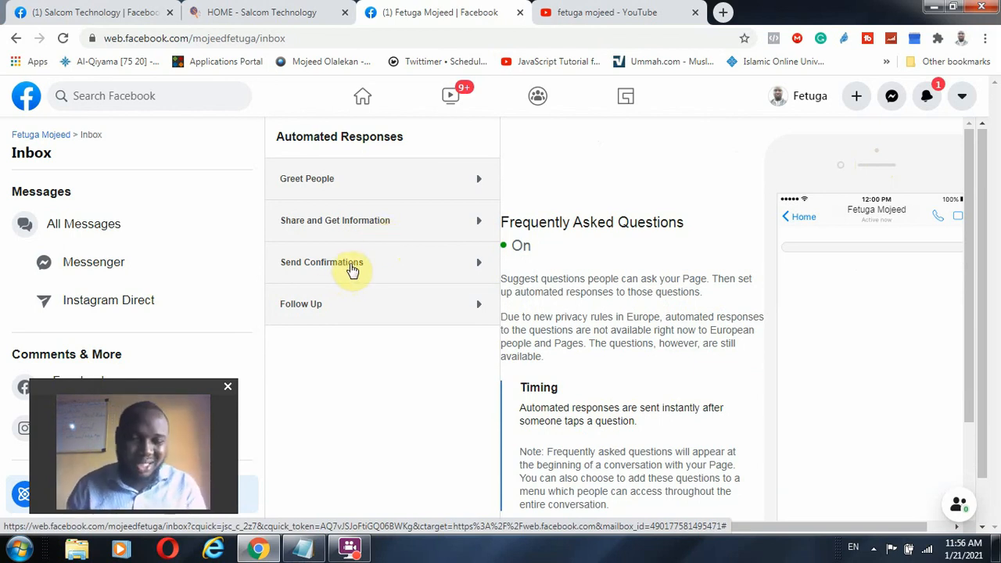
# Step: Turn on the Job Application Received response under Send Confirmations and view its timing and default message
pyautogui.click(361, 266)
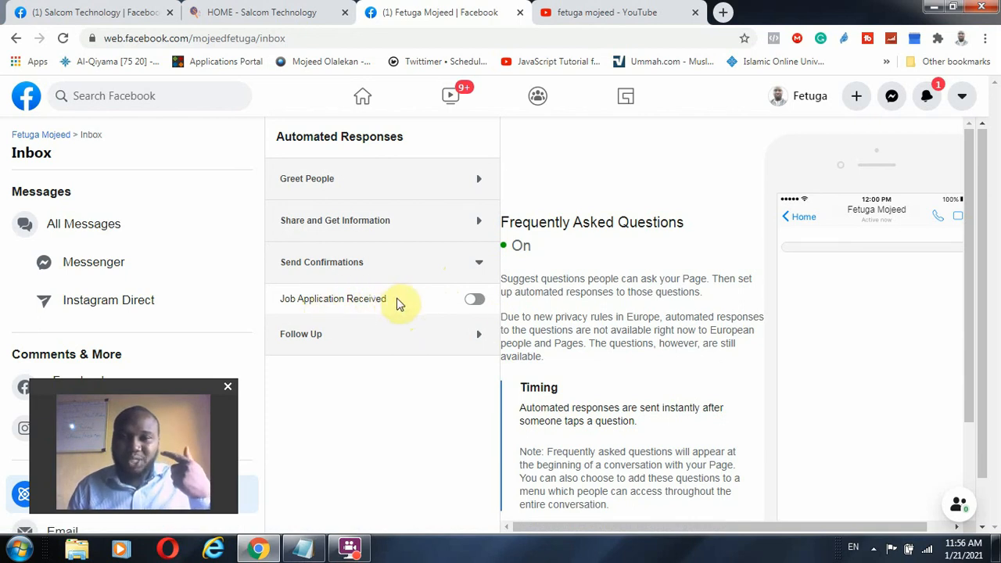
pyautogui.click(477, 302)
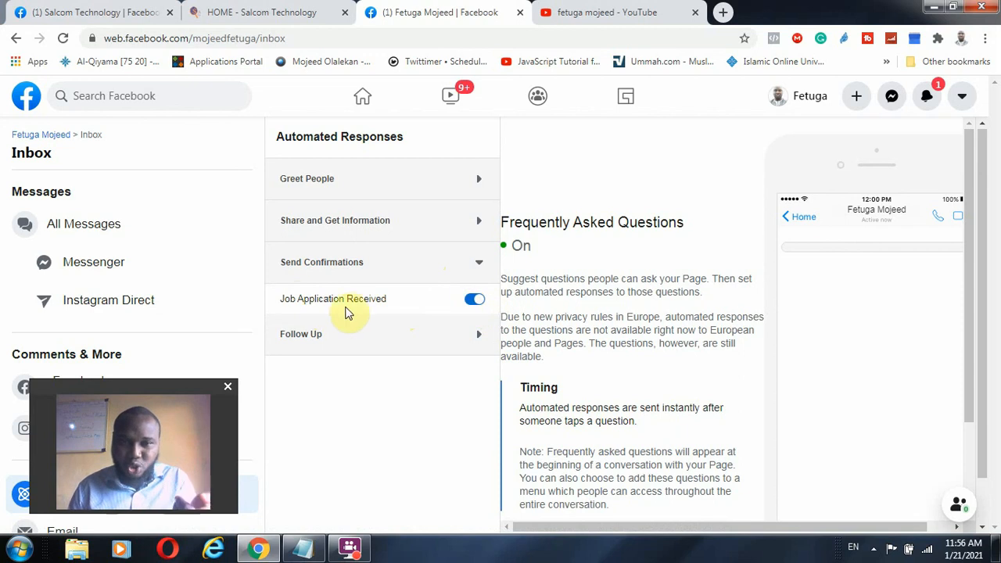
pyautogui.click(331, 300)
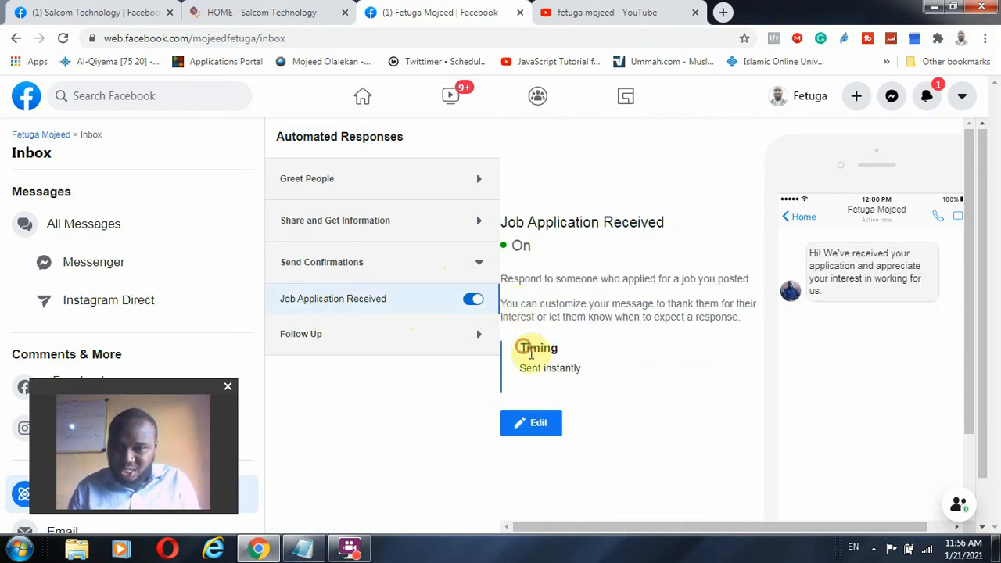
pyautogui.moveTo(528, 347); pyautogui.dragTo(629, 385)
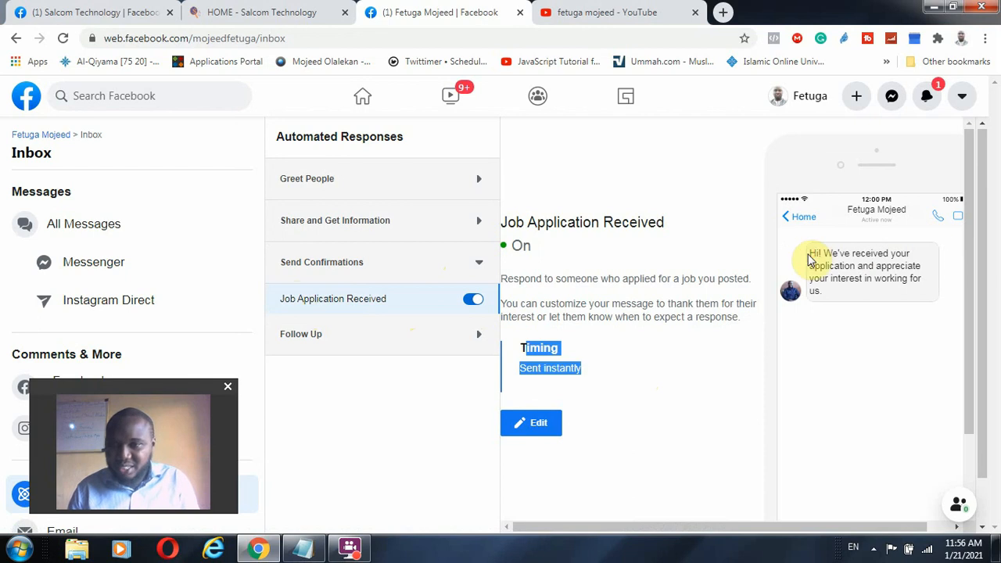
pyautogui.moveTo(811, 256); pyautogui.dragTo(882, 304)
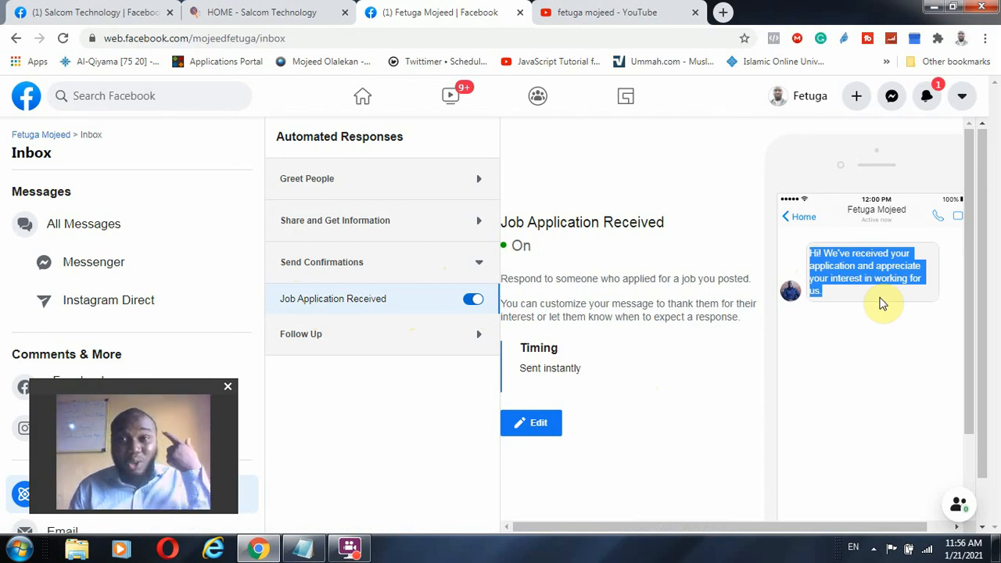
# Step: Edit the Job Application Received message to insert the recipient's full name after "Hi", and review the attachment and button options
pyautogui.click(540, 425)
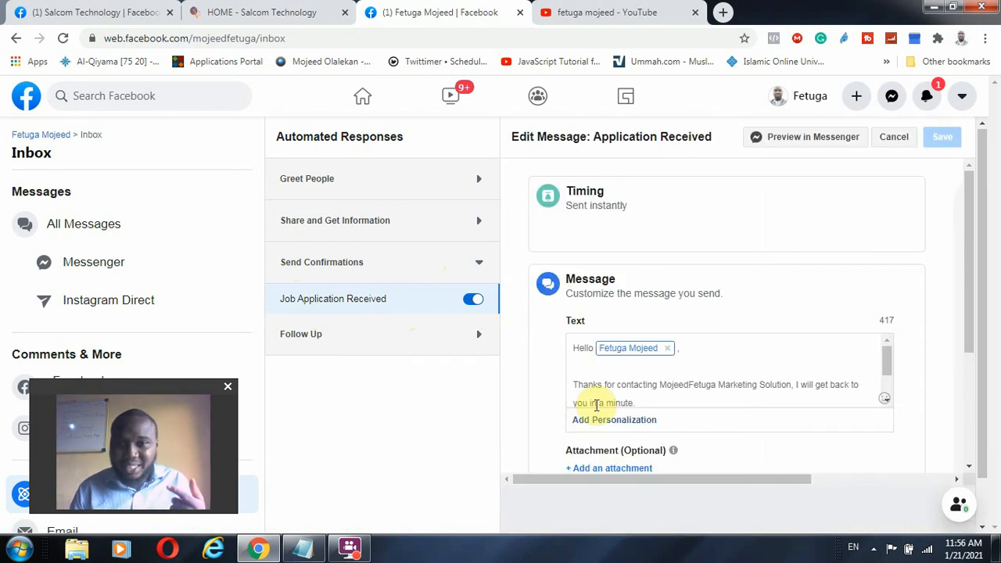
pyautogui.scroll(-3, 618, 346)
pyautogui.scroll(2, 610, 344)
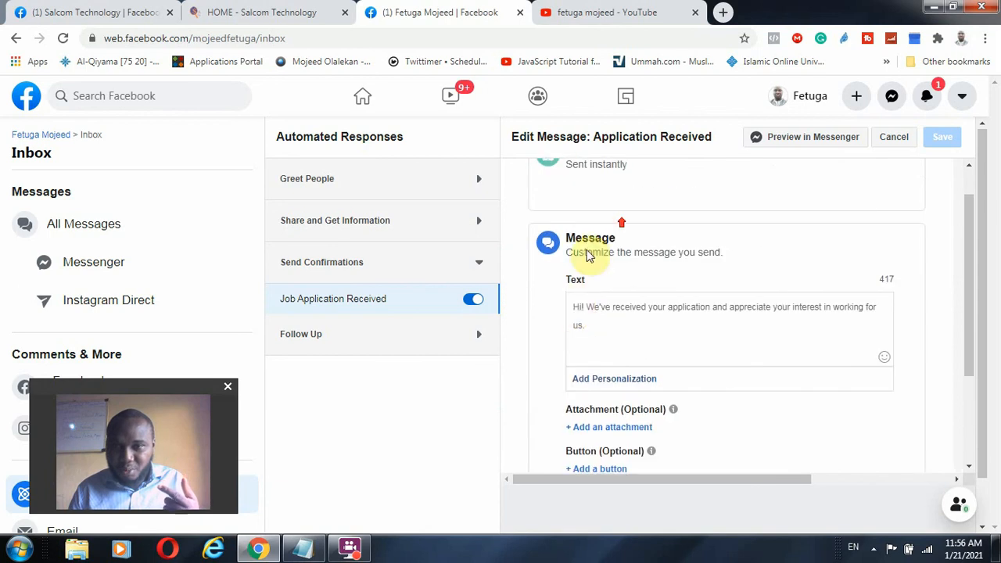
pyautogui.click(582, 304)
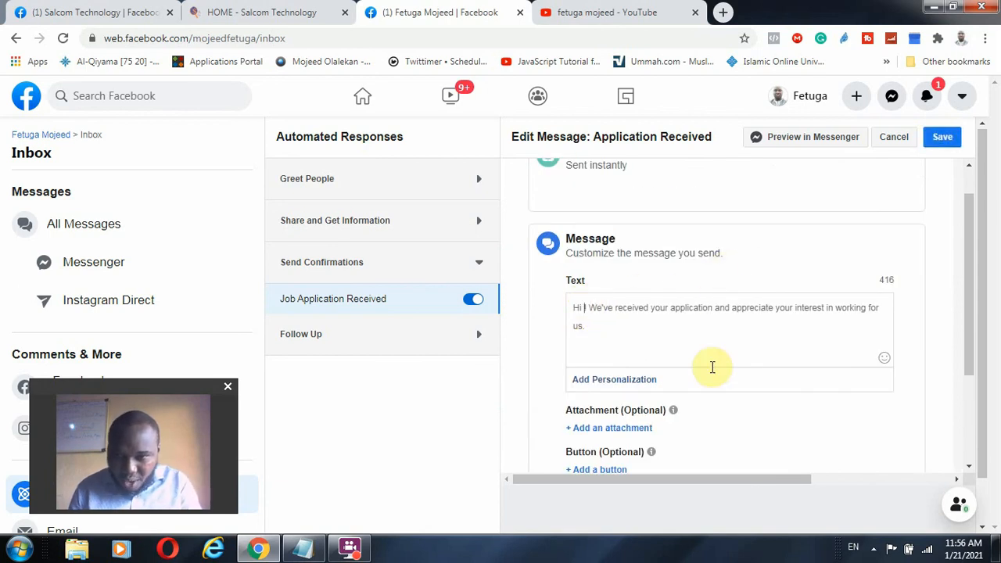
pyautogui.click(618, 380)
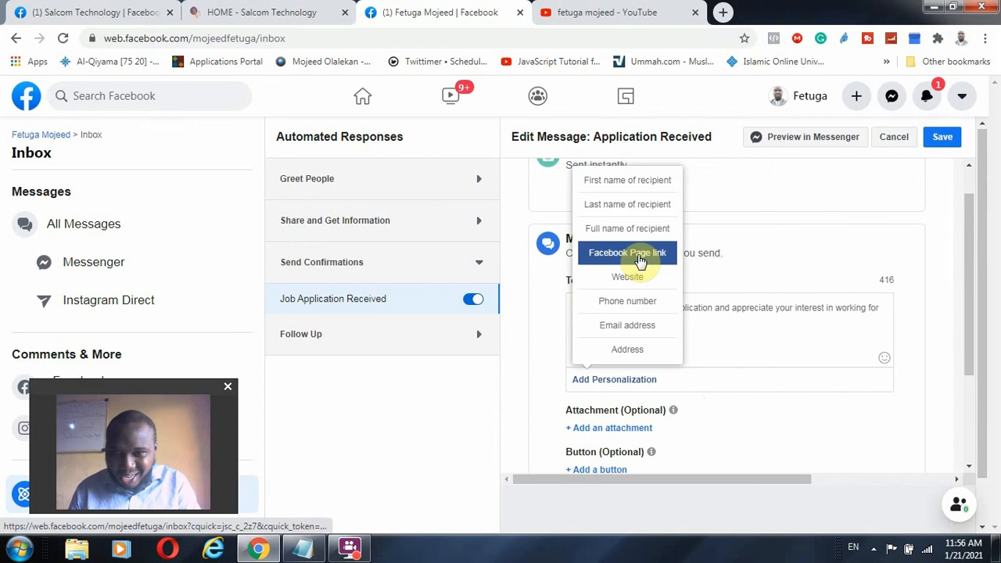
pyautogui.click(630, 229)
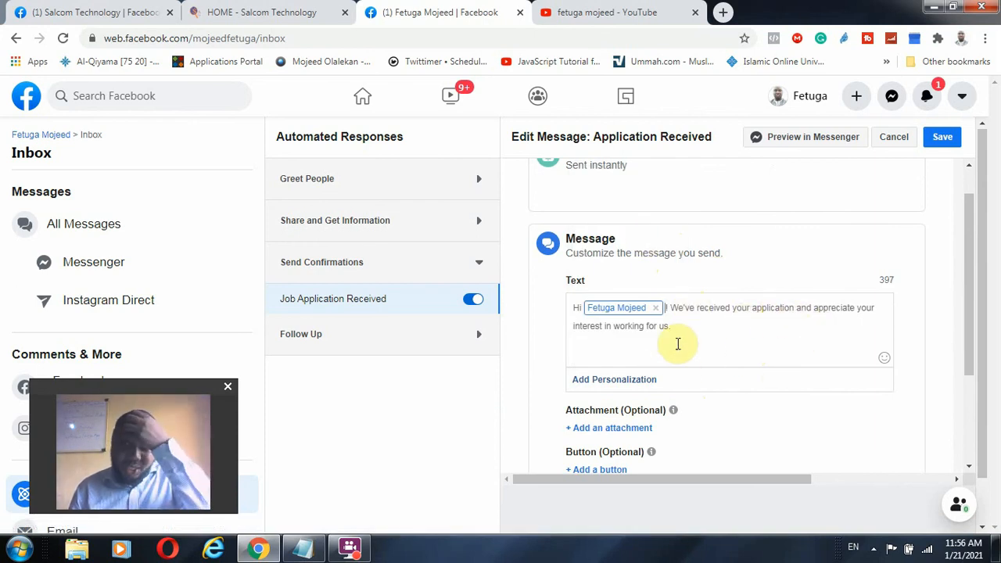
pyautogui.scroll(-2, 678, 344)
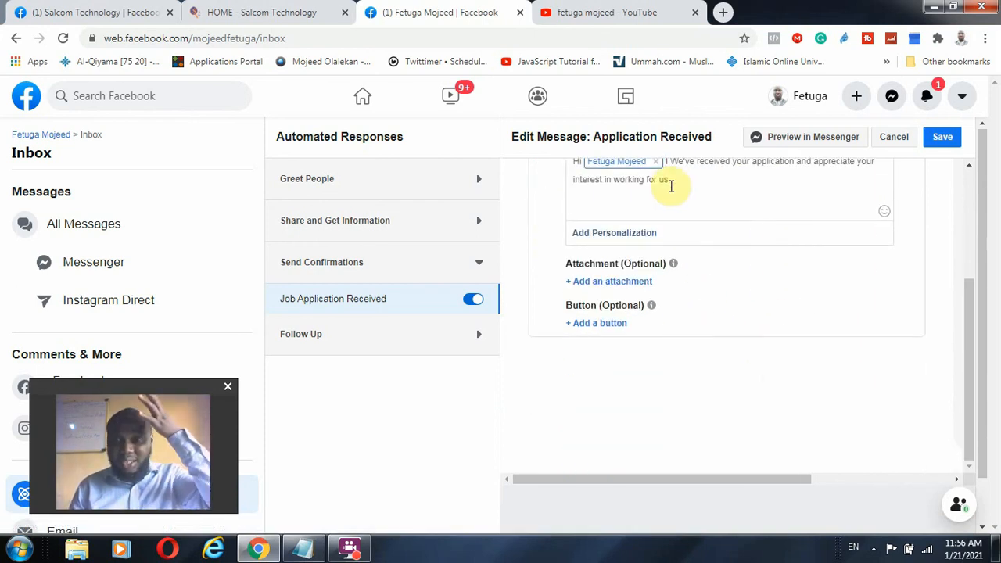
pyautogui.scroll(-1, 740, 219)
pyautogui.scroll(1, 740, 213)
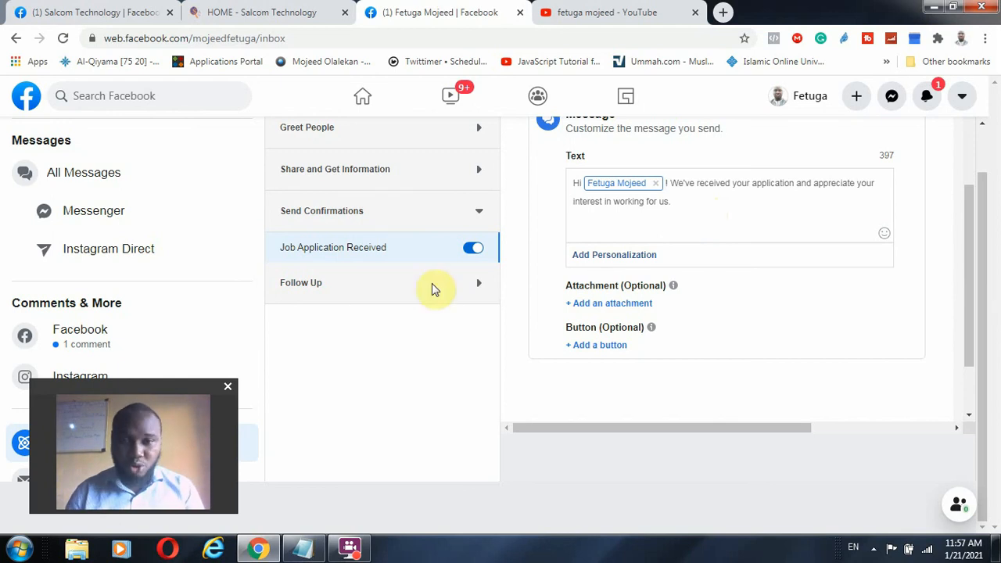
# Step: Turn off the Job Application Received response and collapse the Send Confirmations section
pyautogui.click(473, 251)
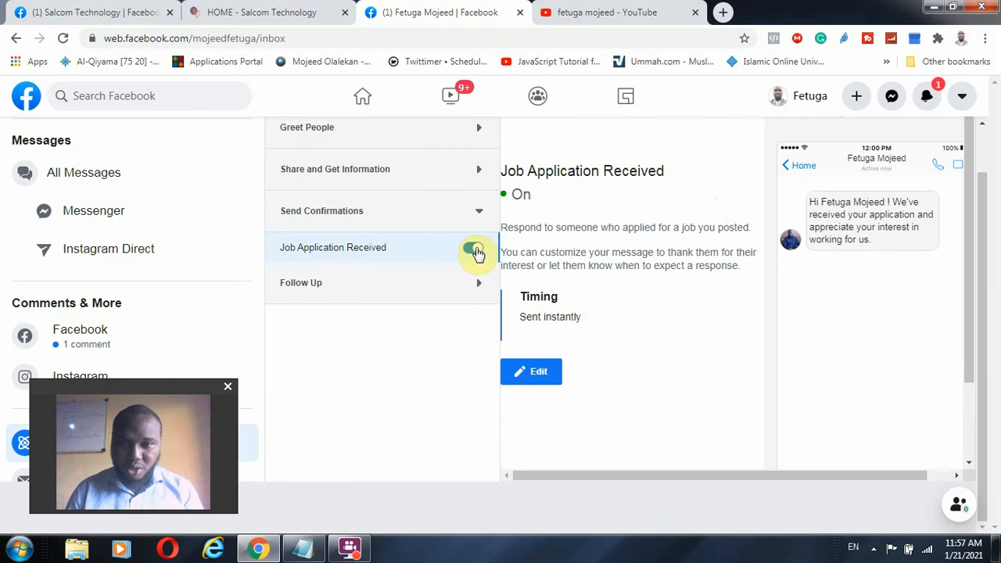
pyautogui.click(472, 250)
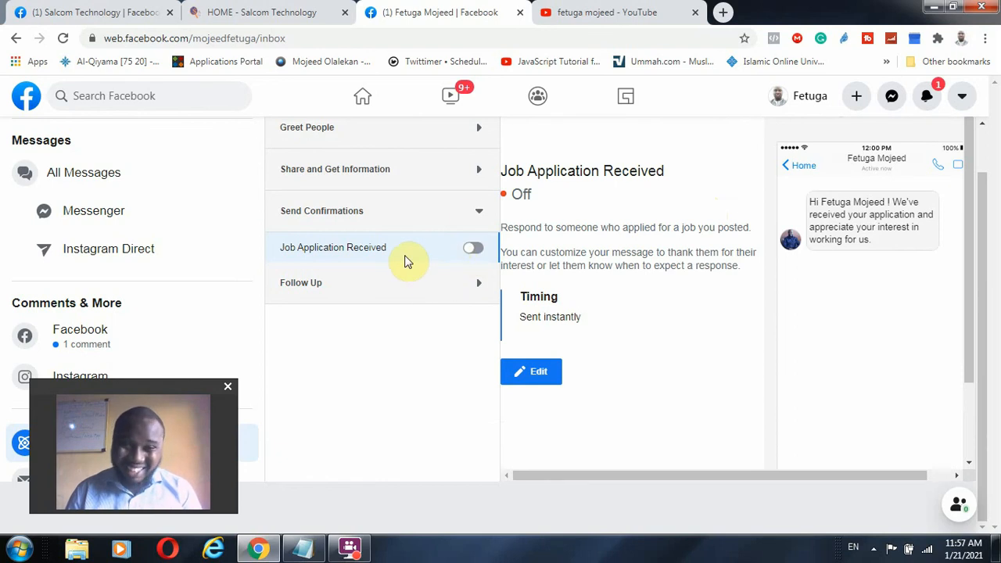
pyautogui.click(473, 213)
# Step: Expand the Follow Up section and review the Appointment Reminders description, timing and message preview
pyautogui.click(338, 255)
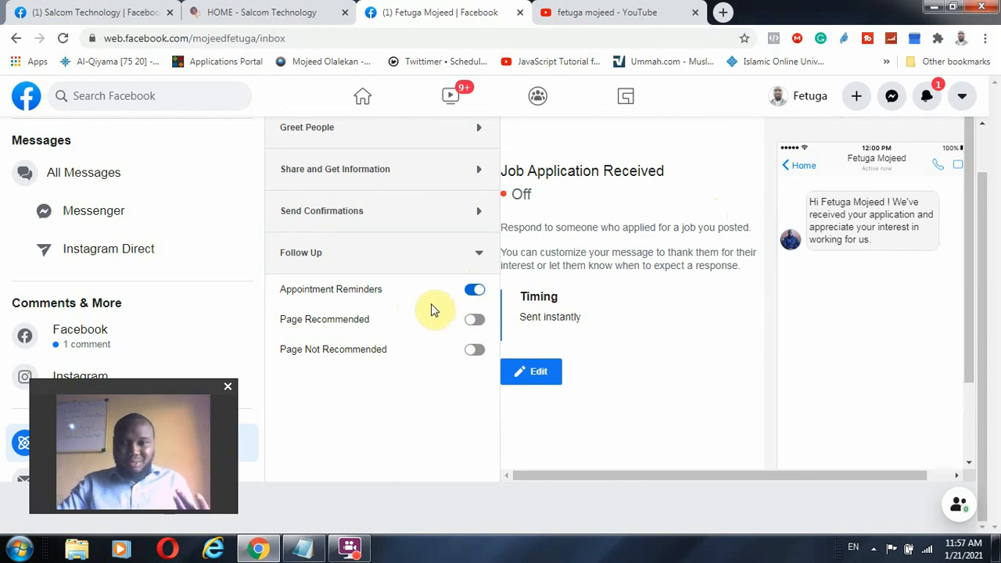
pyautogui.click(341, 291)
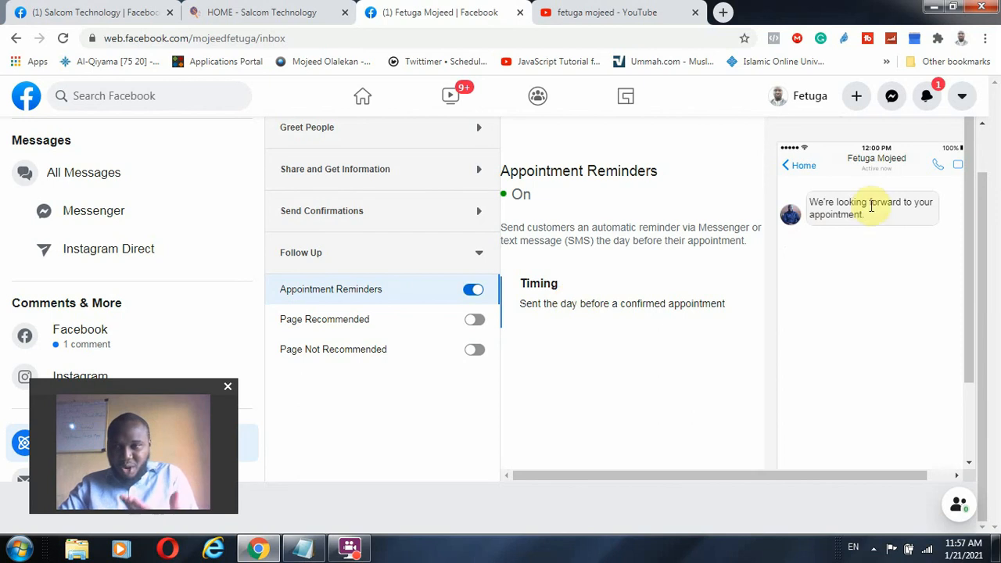
pyautogui.scroll(-1, 520, 286)
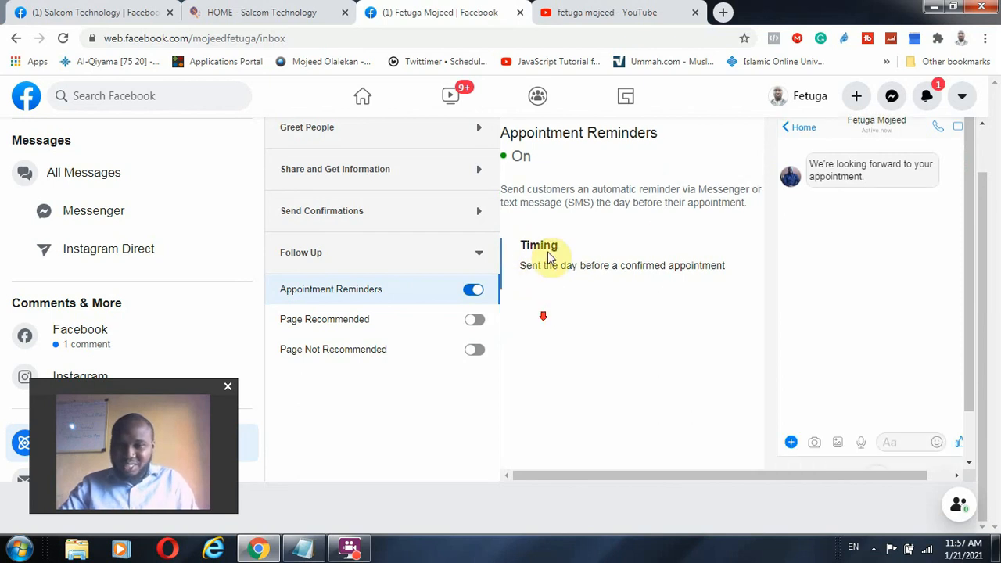
pyautogui.scroll(1, 634, 266)
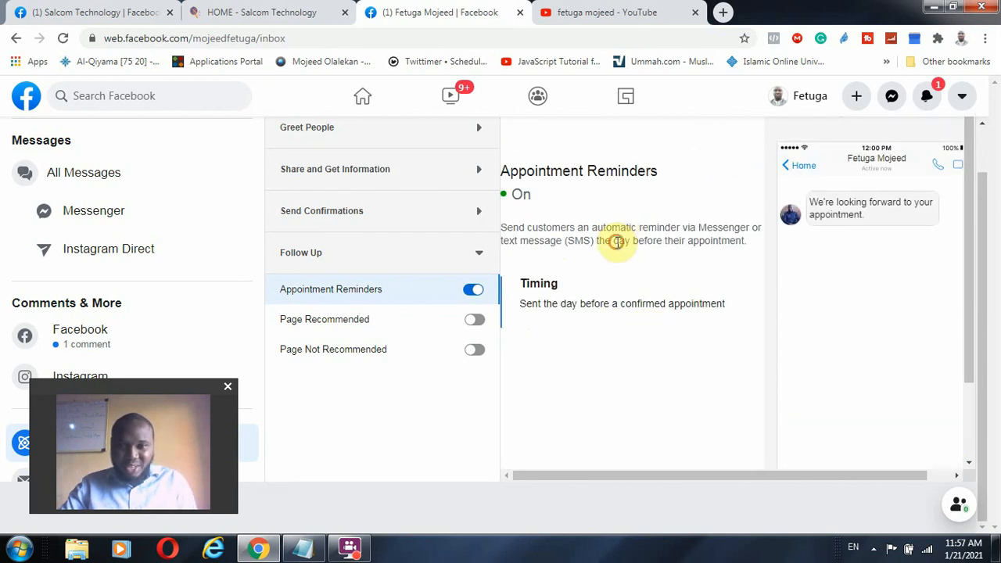
# Step: Try the Page Recommended response on and off, and open its editor to review the timing, message text and attached image
pyautogui.click(348, 318)
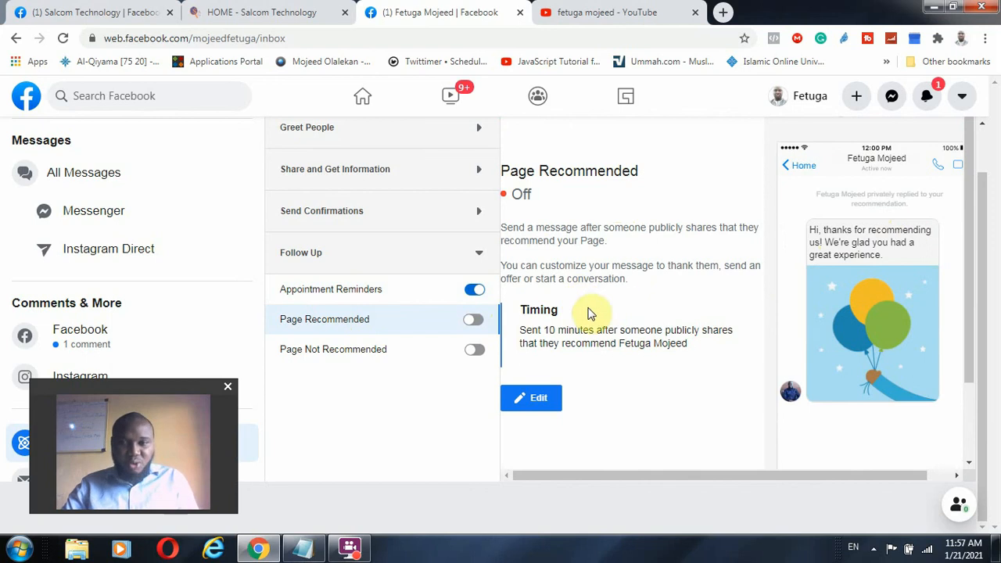
pyautogui.click(475, 320)
pyautogui.click(536, 398)
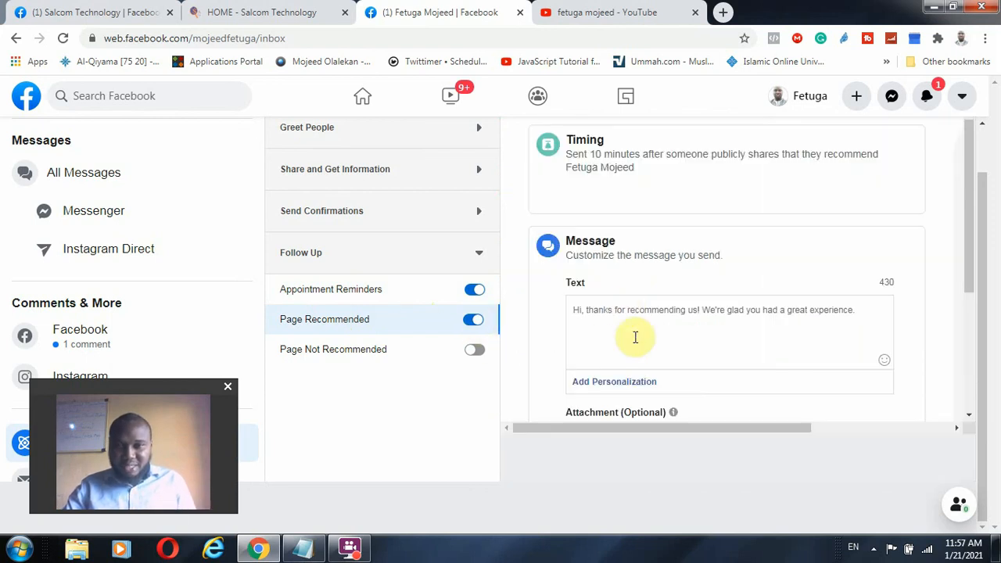
pyautogui.click(579, 152)
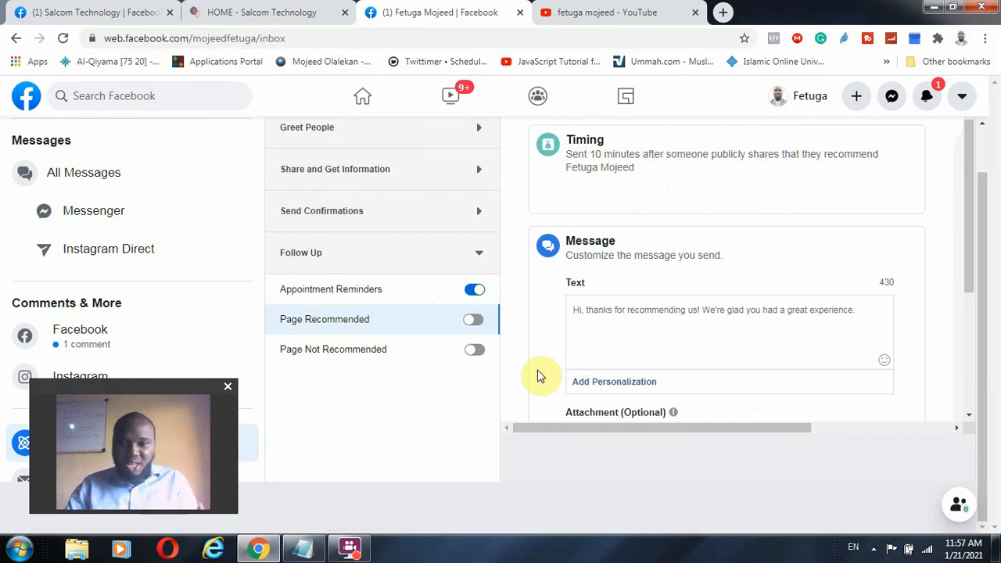
pyautogui.scroll(-3, 674, 332)
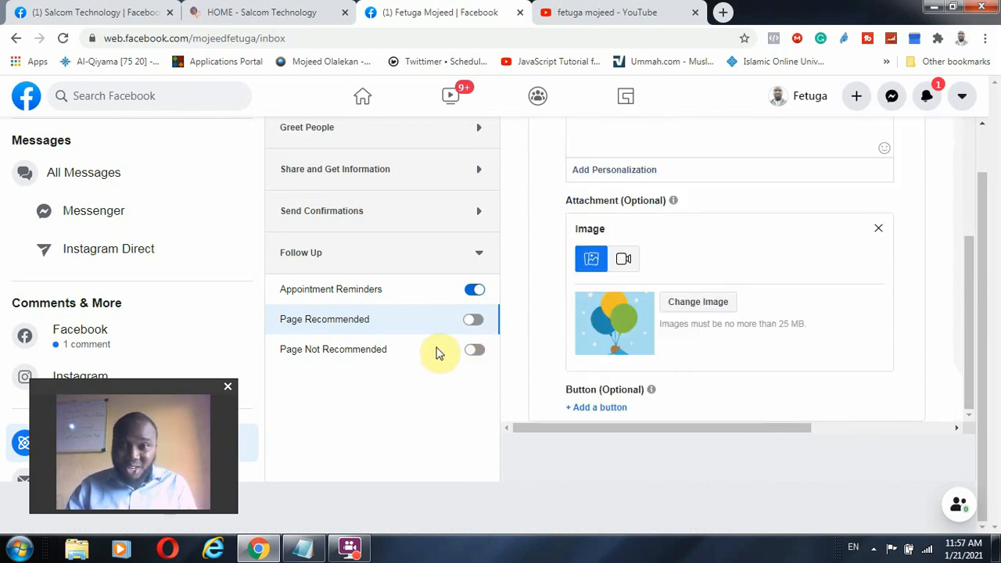
# Step: Review the Page Not Recommended response's timing and message preview, and collapse the Follow Up section
pyautogui.click(424, 353)
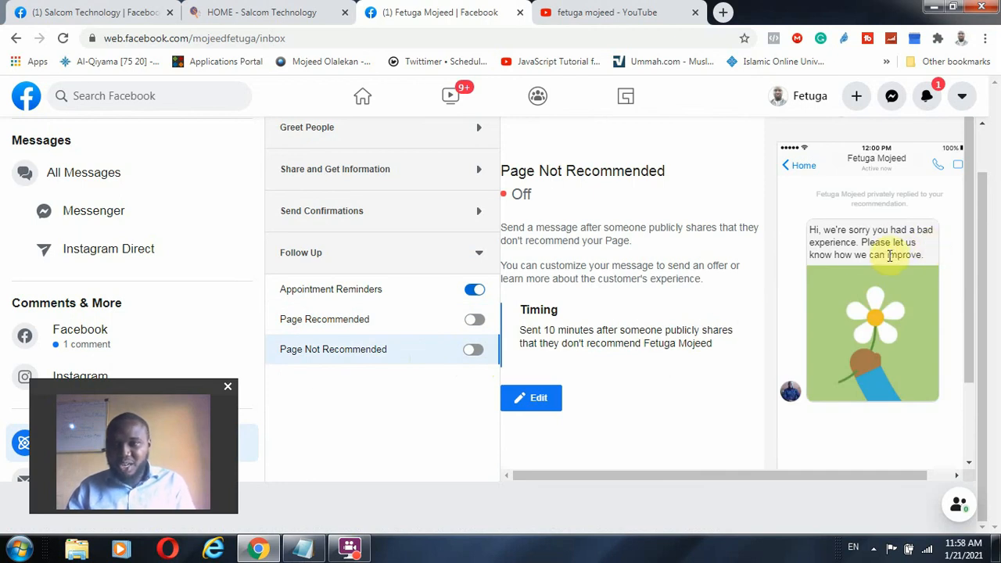
pyautogui.scroll(-1, 634, 317)
pyautogui.scroll(-1, 547, 320)
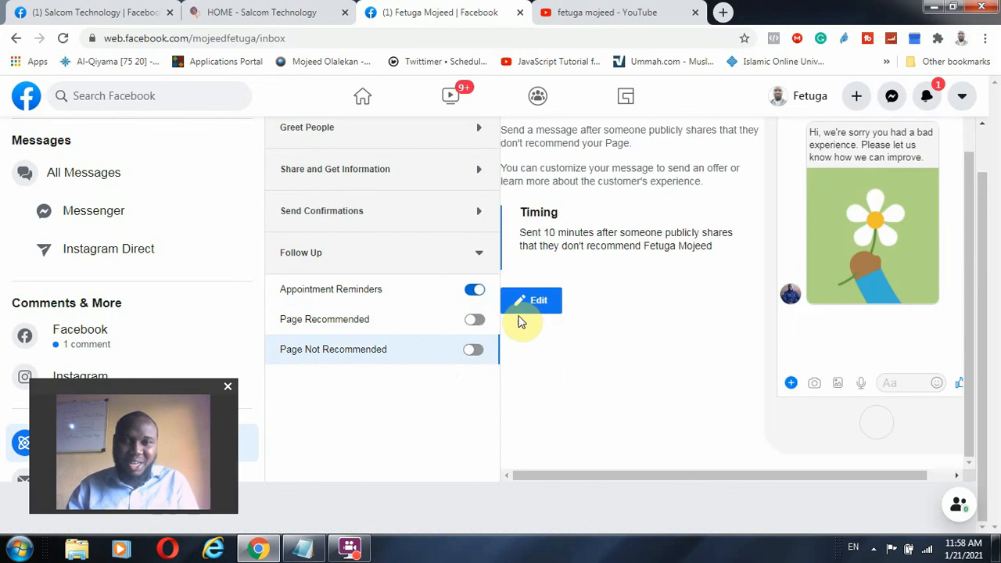
pyautogui.scroll(2, 450, 277)
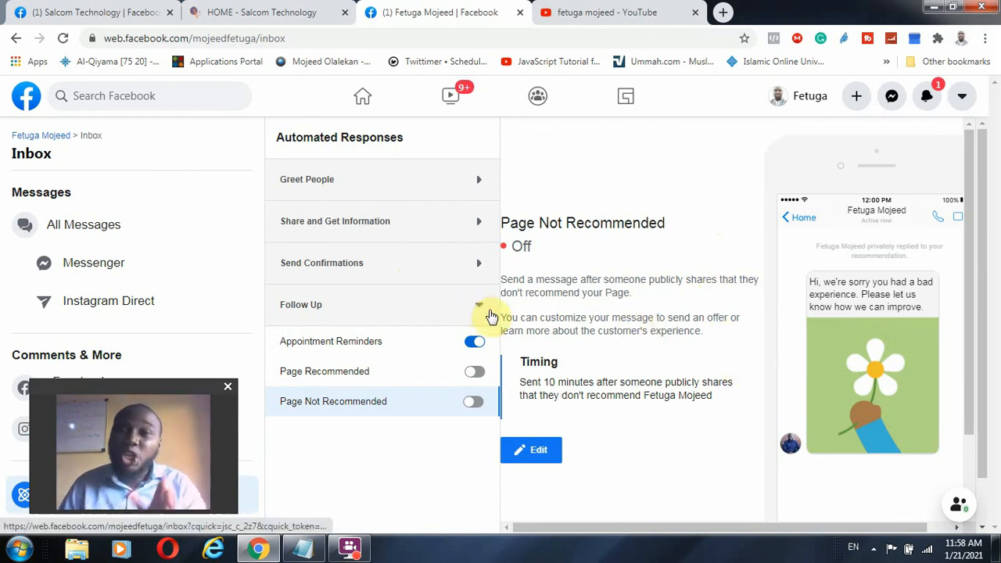
pyautogui.click(427, 305)
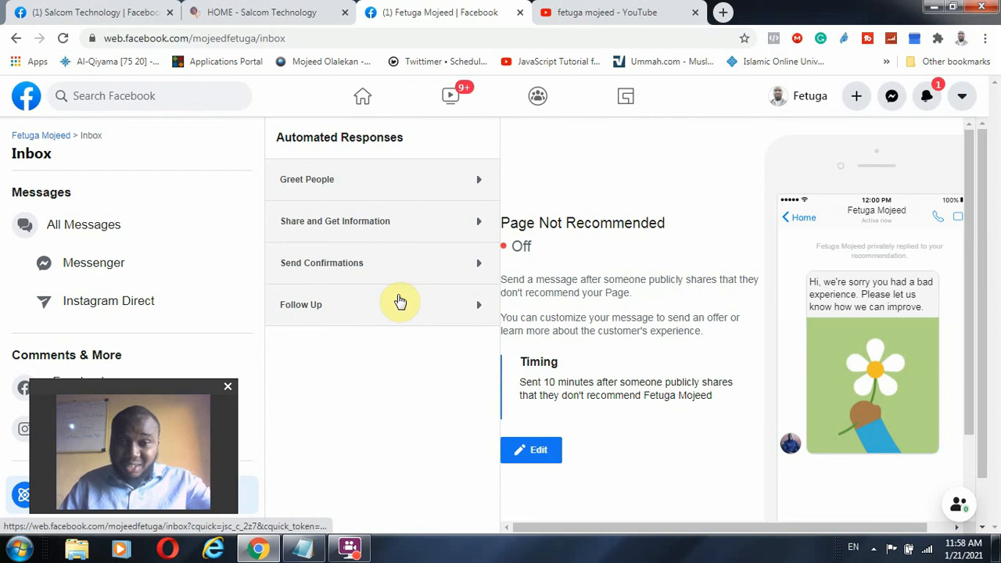